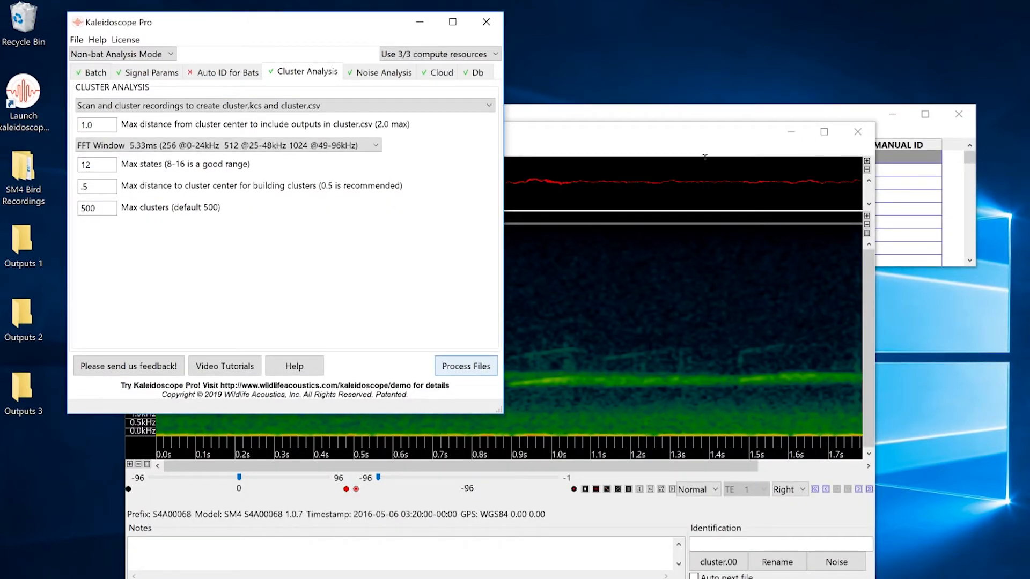
Copy the automatic TOP1MATCH cluster names to the MANUAL ID column for all rows in the Results table
{"action": "left_click", "coordinate": [826, 104]}
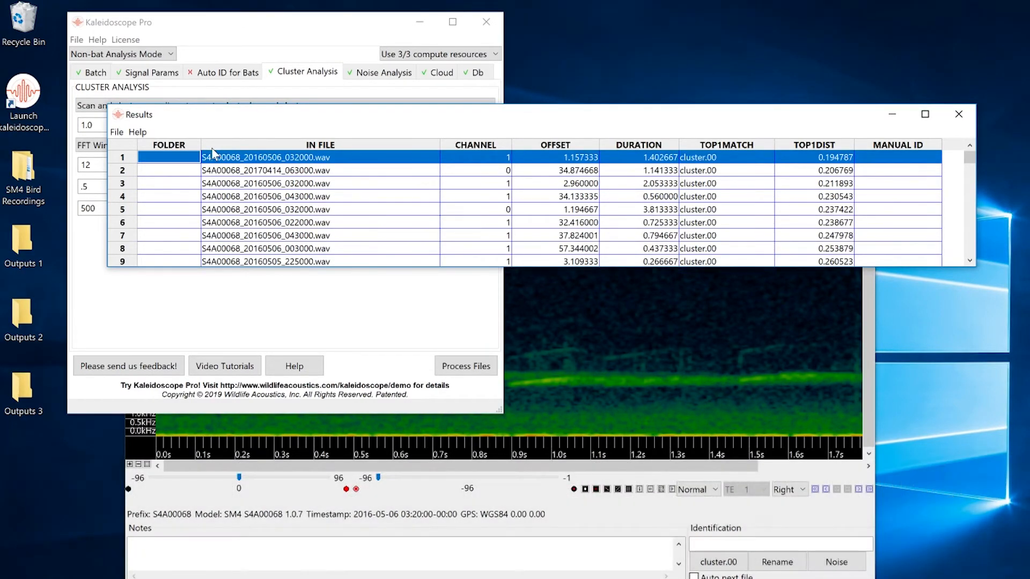
{"action": "left_click", "coordinate": [116, 133]}
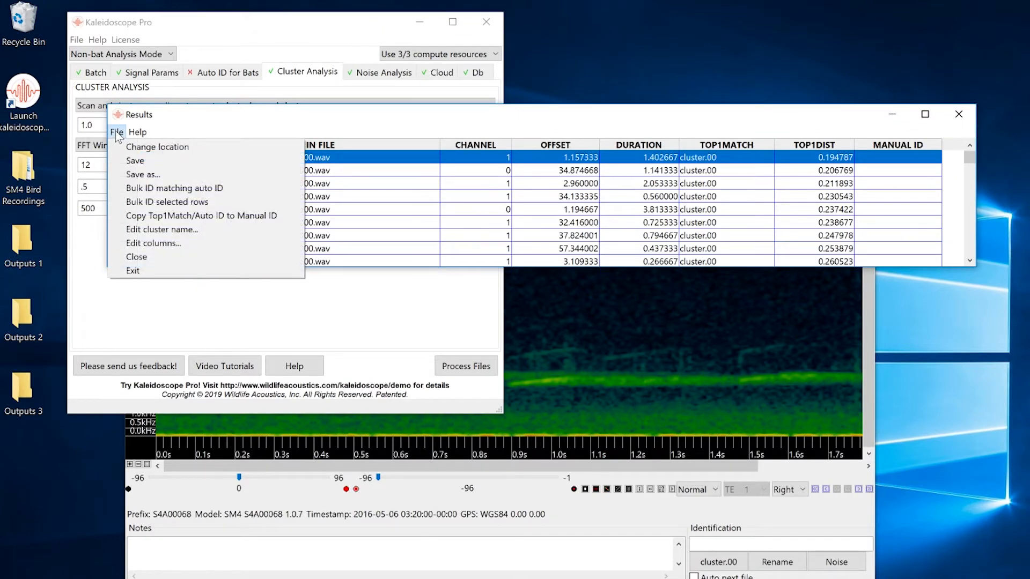
{"action": "left_click", "coordinate": [141, 215]}
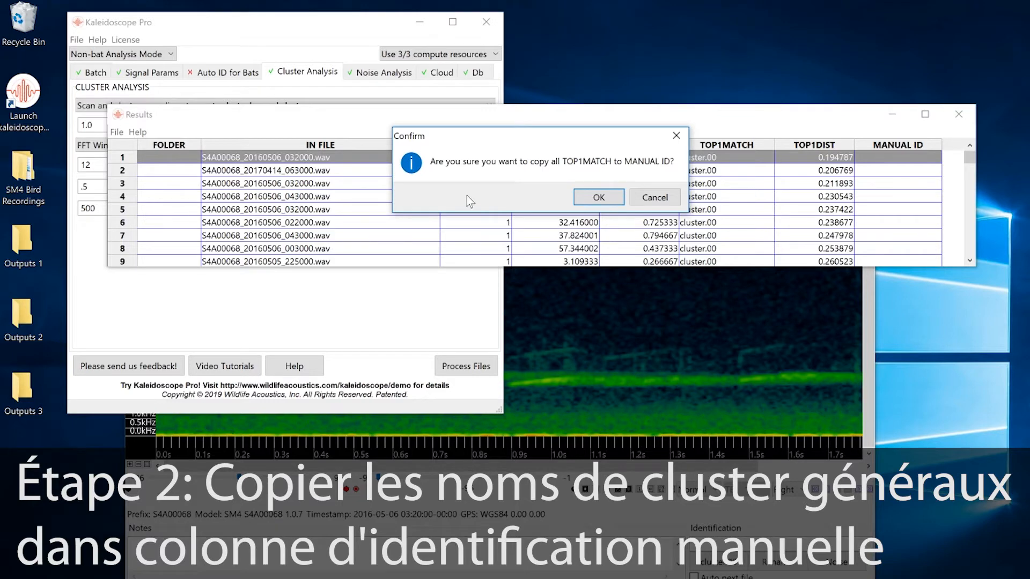
{"action": "left_click", "coordinate": [599, 198]}
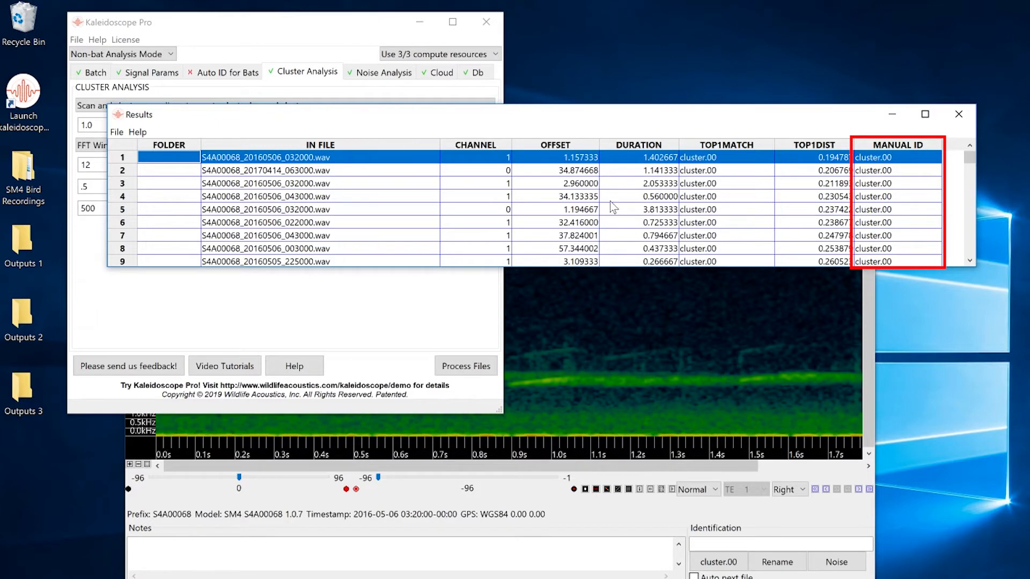
Play the first detection of cluster.00 in the viewer, moving its window clear, and play the first two detections of cluster.01
{"action": "left_click", "coordinate": [638, 316]}
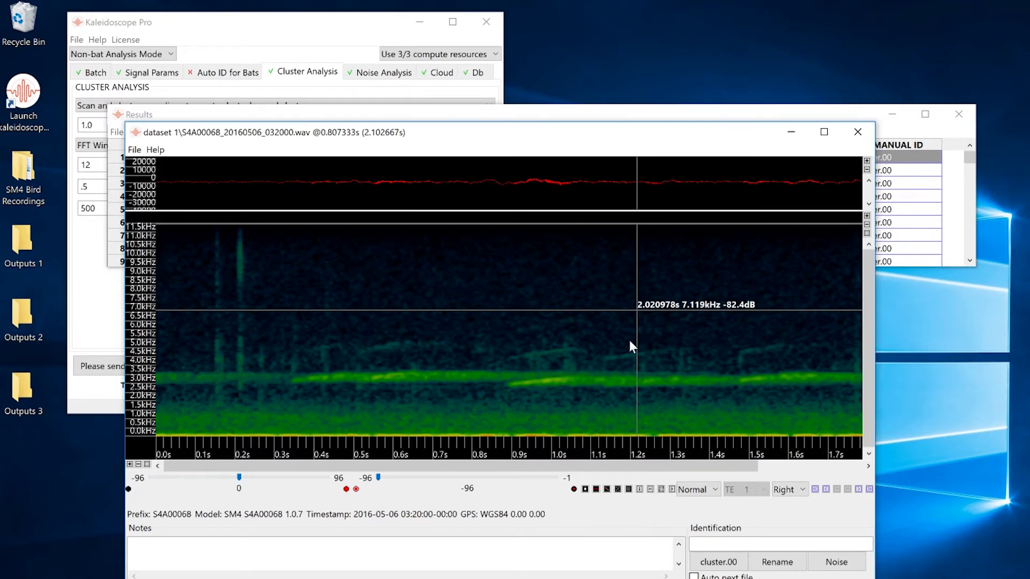
{"action": "left_click", "coordinate": [671, 490]}
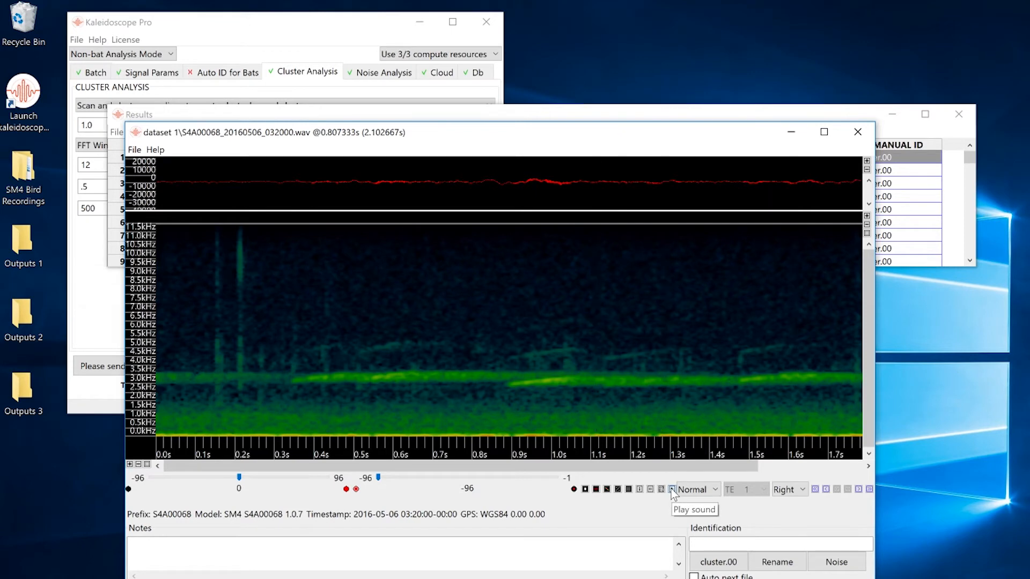
{"action": "left_click_drag", "start_coordinate": [547, 137], "coordinate": [421, 15]}
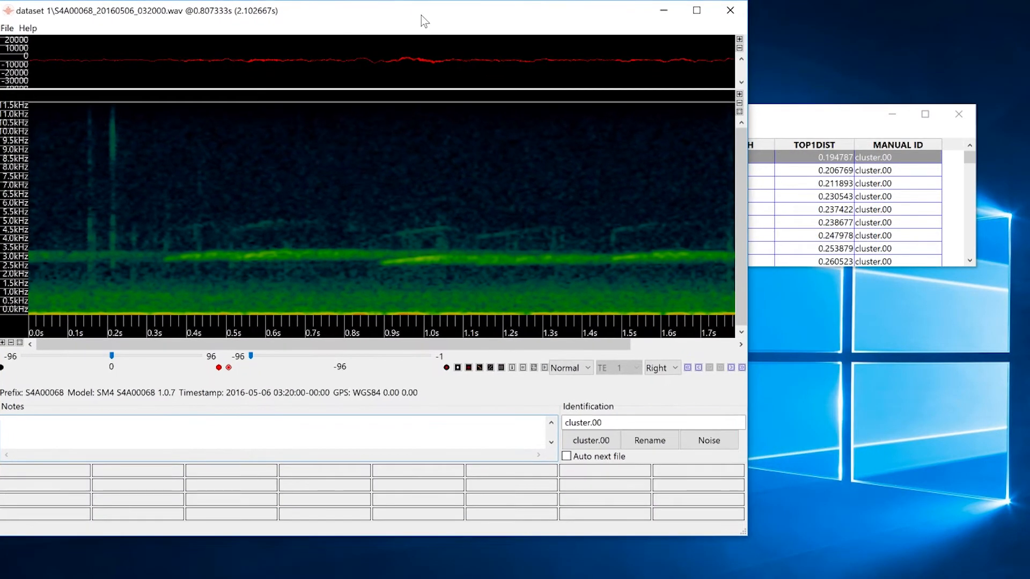
{"action": "left_click", "coordinate": [742, 368]}
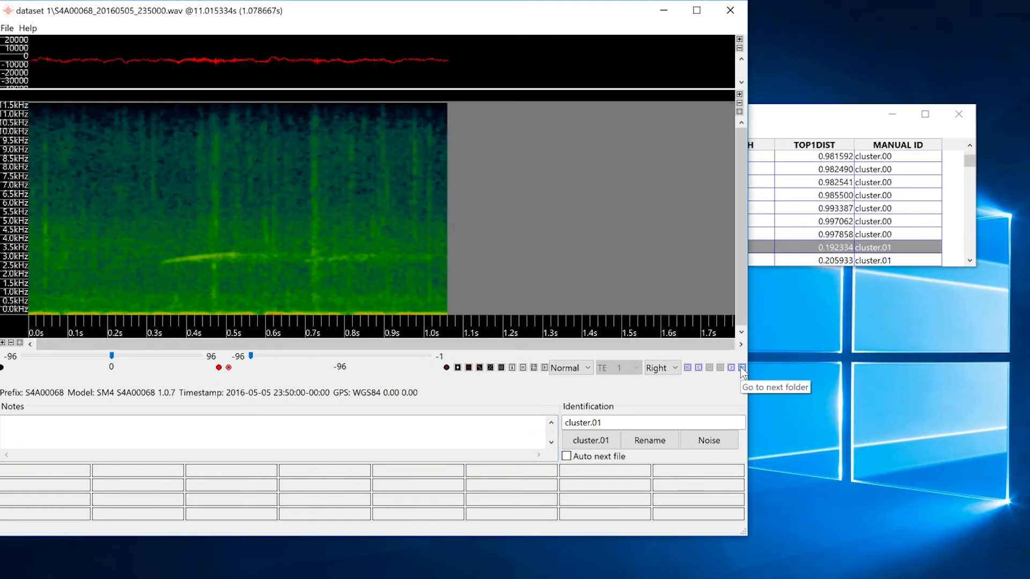
{"action": "left_click", "coordinate": [545, 368]}
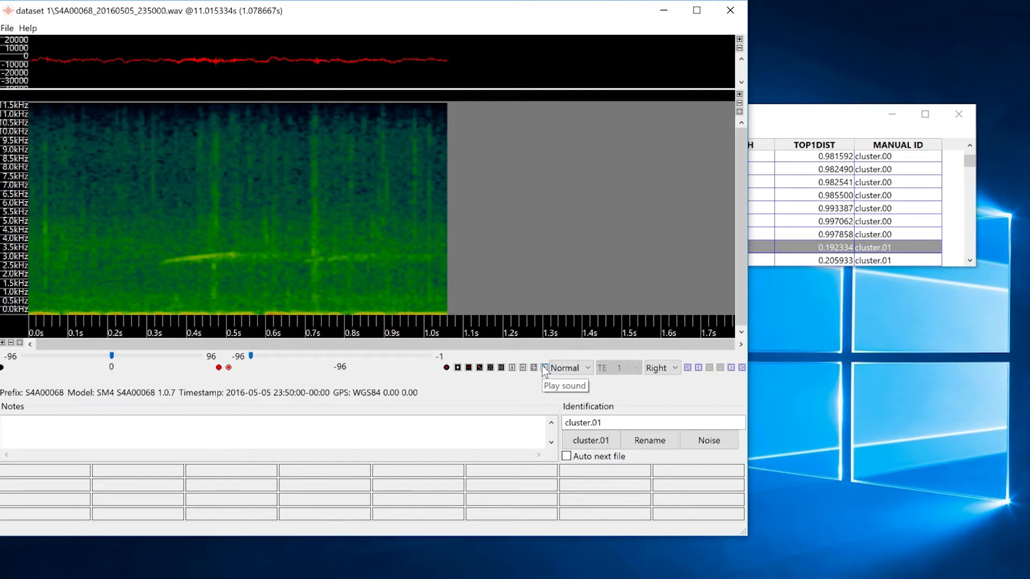
{"action": "left_click", "coordinate": [731, 368]}
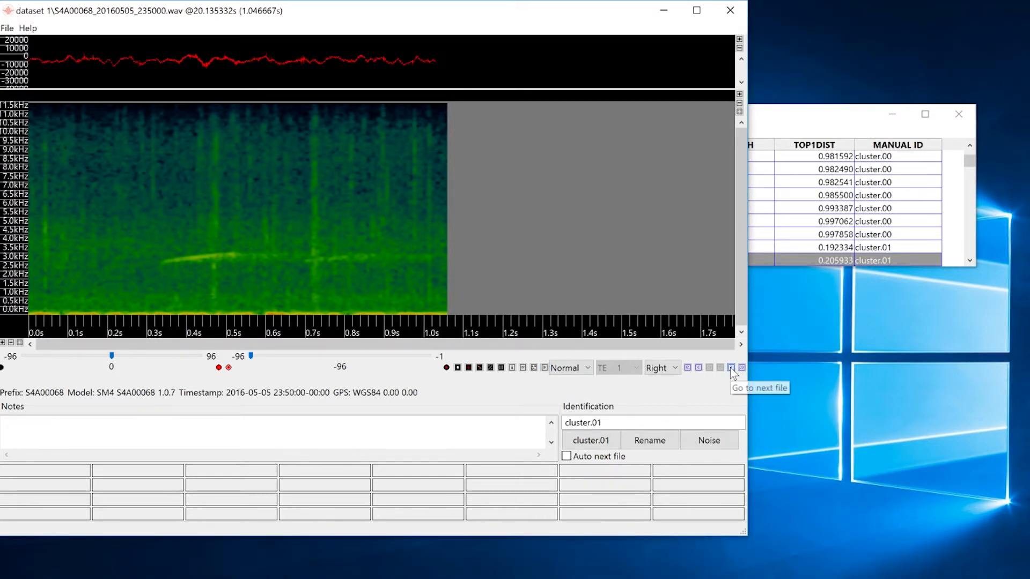
{"action": "left_click", "coordinate": [544, 368]}
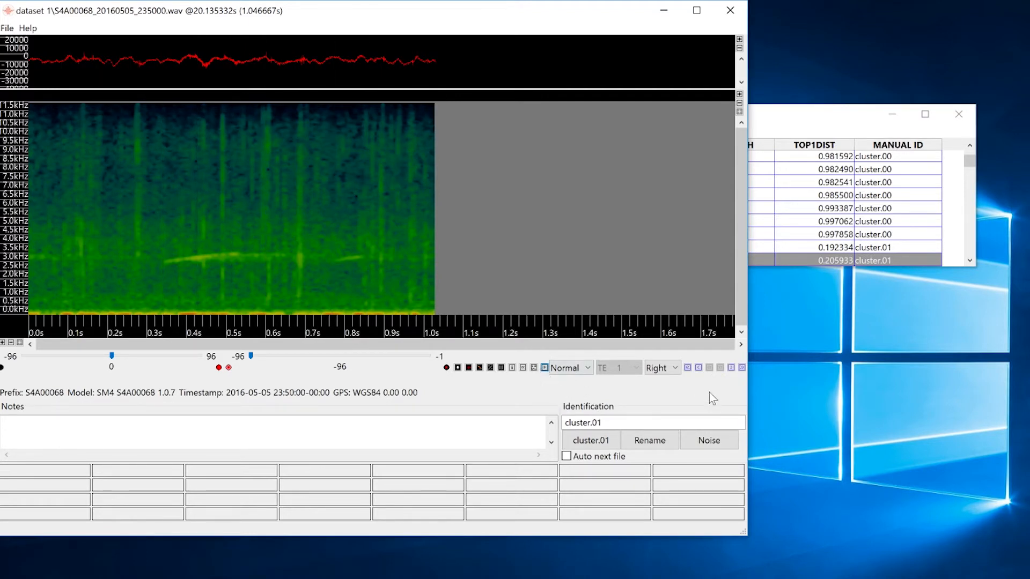
Review the first detection of each following cluster up to cluster.06, and play the cluster.06 recording
{"action": "left_click", "coordinate": [742, 368]}
{"action": "left_click", "coordinate": [741, 368]}
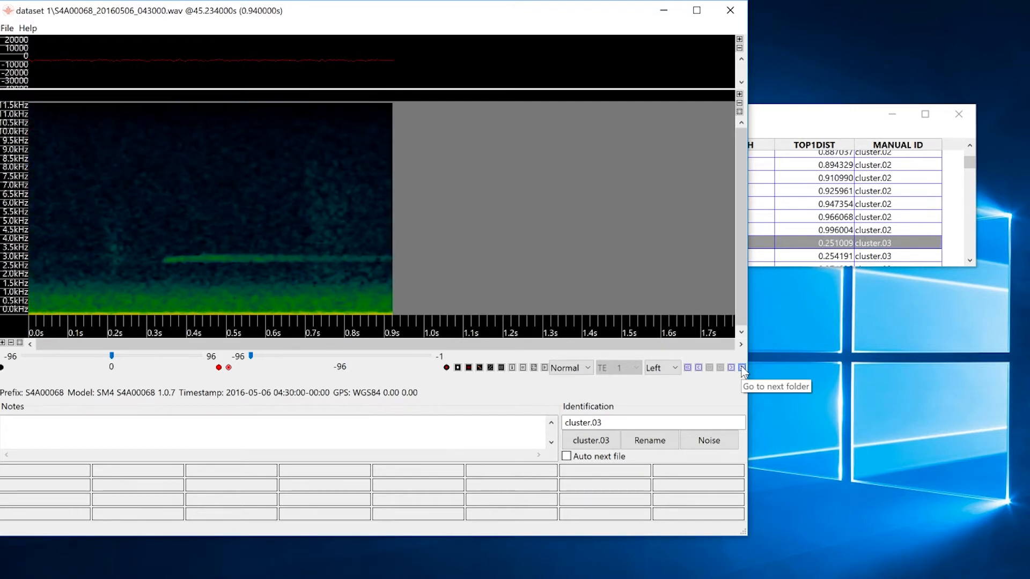
{"action": "left_click", "coordinate": [742, 368]}
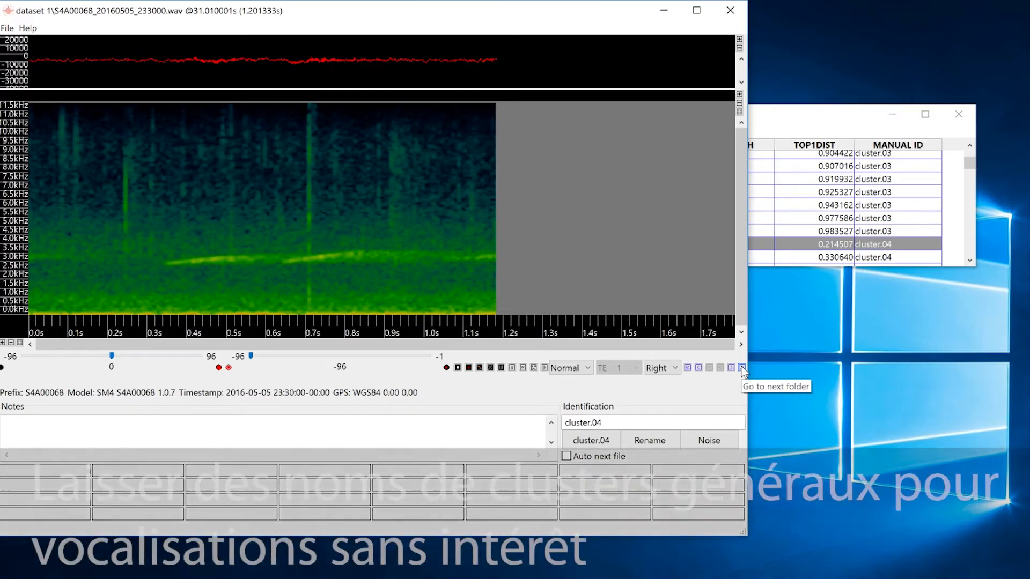
{"action": "left_click", "coordinate": [742, 368]}
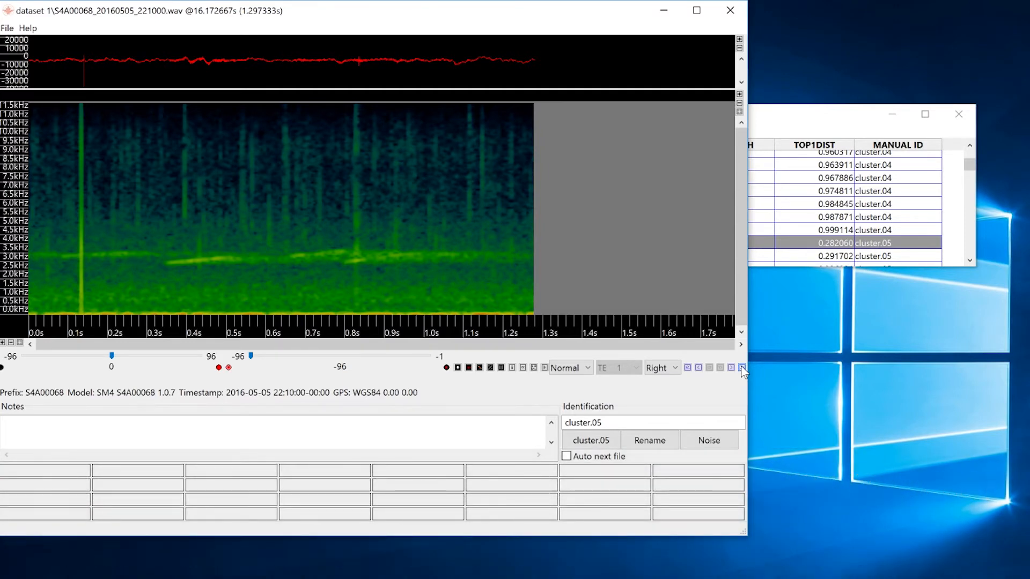
{"action": "left_click", "coordinate": [742, 368]}
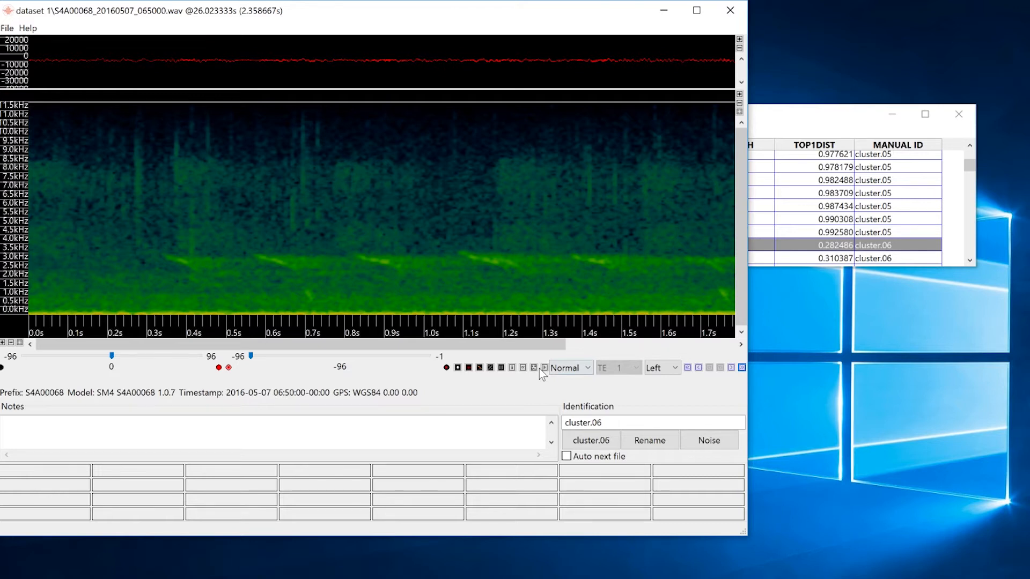
{"action": "left_click", "coordinate": [544, 369]}
Enable automatic advance to the next file and create an identification label named Titmouse
{"action": "left_click", "coordinate": [567, 456]}
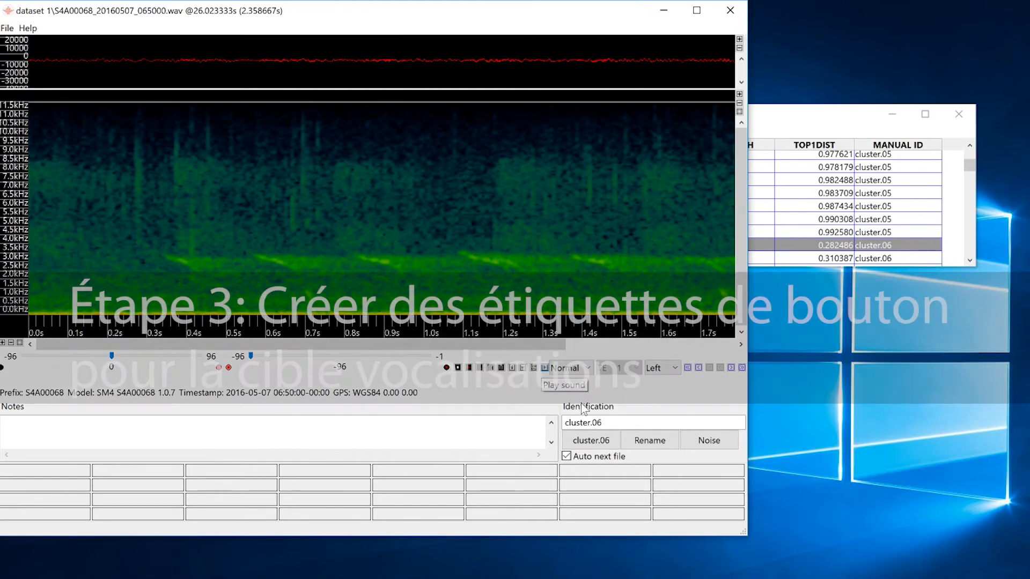
{"action": "type", "text": "Titmouse"}
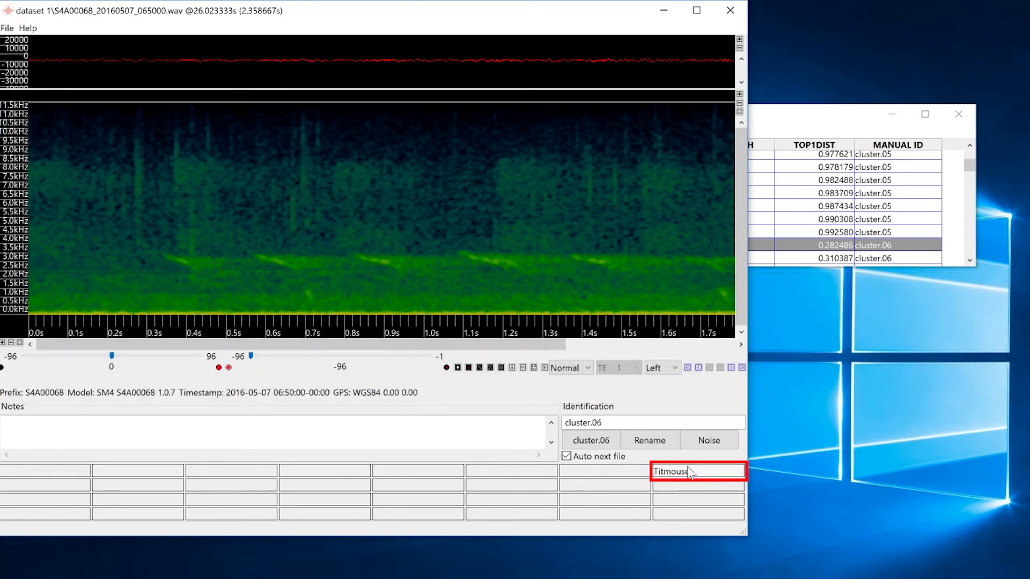
{"action": "key", "text": "Return"}
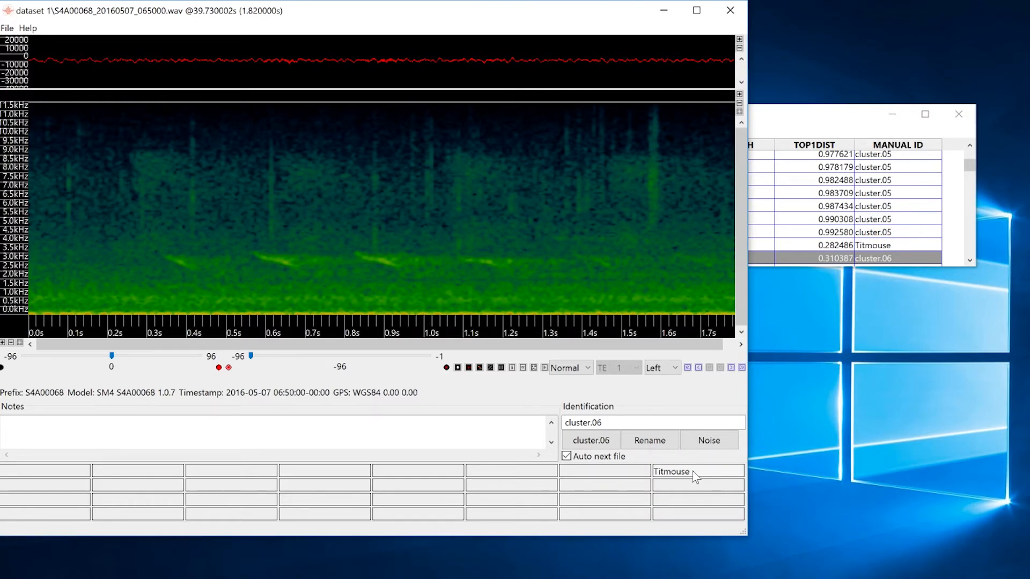
Label the first six detections of cluster.06 as Titmouse
{"action": "left_click", "coordinate": [693, 473]}
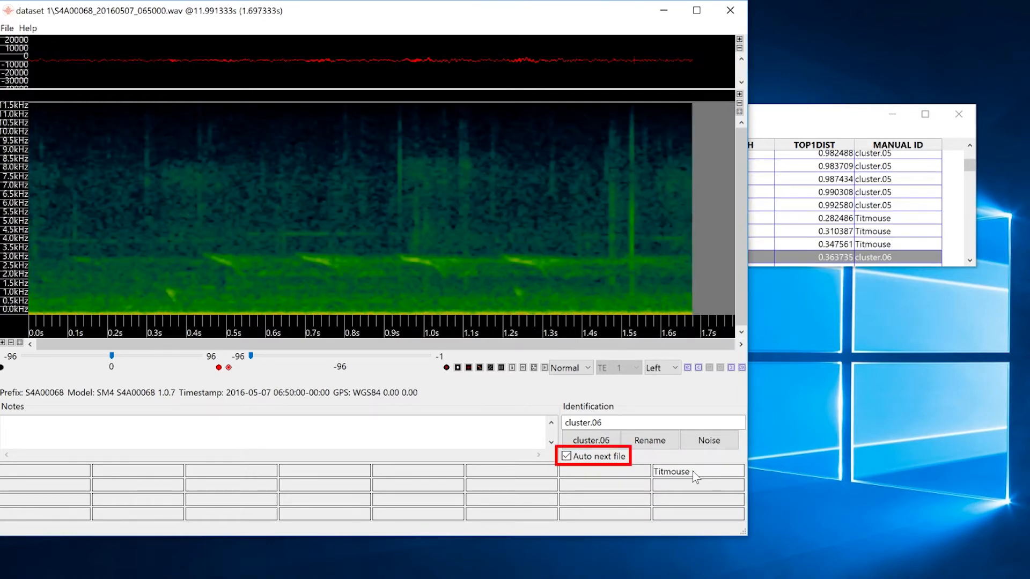
{"action": "left_click", "coordinate": [694, 473]}
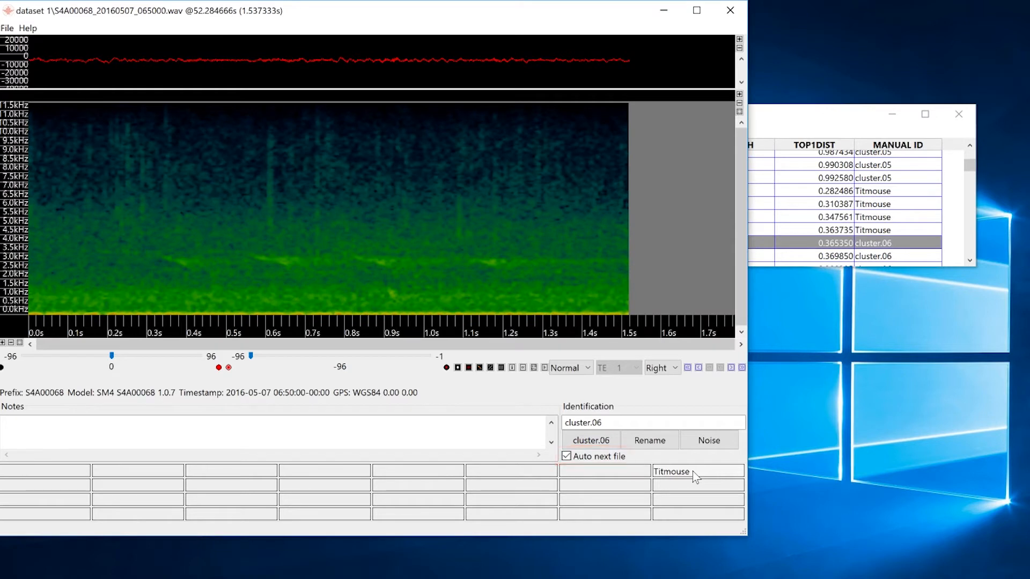
{"action": "left_click", "coordinate": [693, 473]}
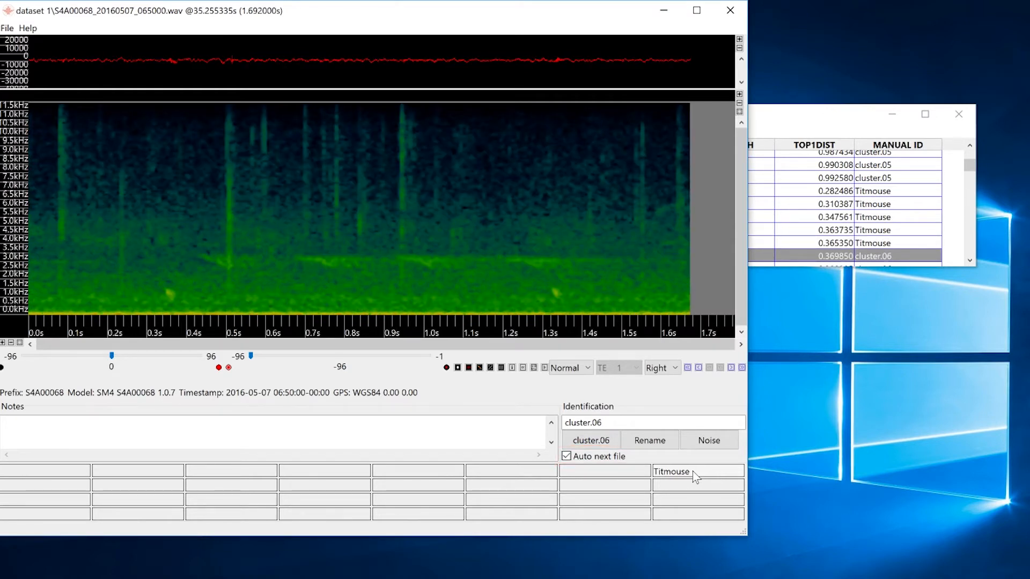
{"action": "left_click", "coordinate": [694, 472]}
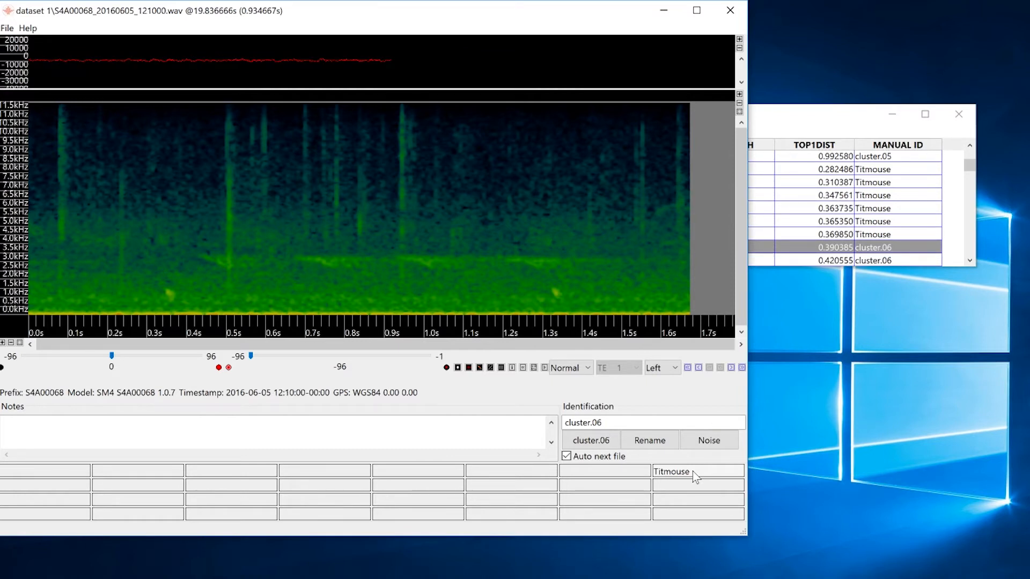
Clear the manual ID of the unclear cluster.06 detection at distance 0.390385, and label the detections after it as Titmouse
{"action": "left_click", "coordinate": [638, 479]}
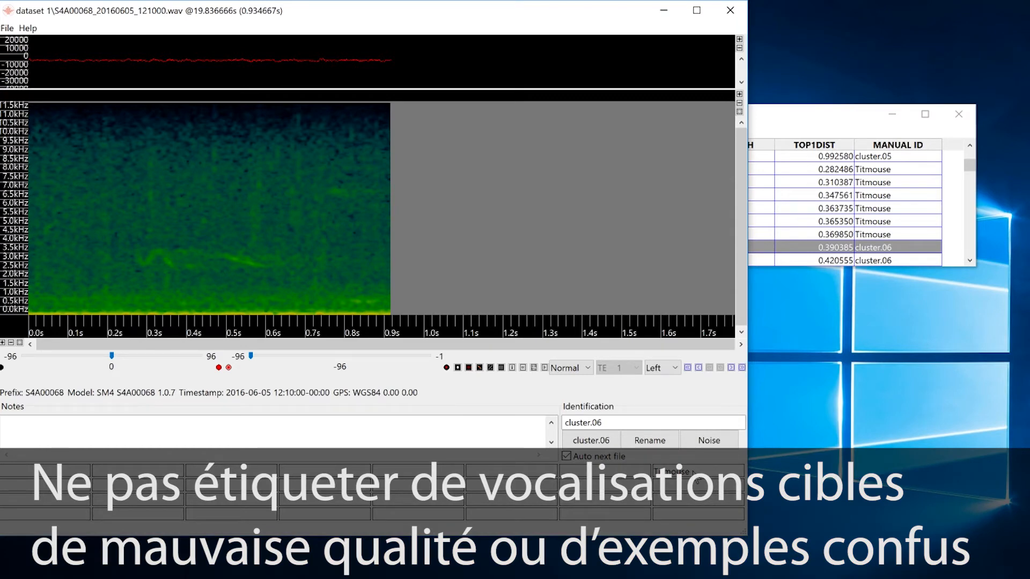
{"action": "left_click", "coordinate": [634, 473]}
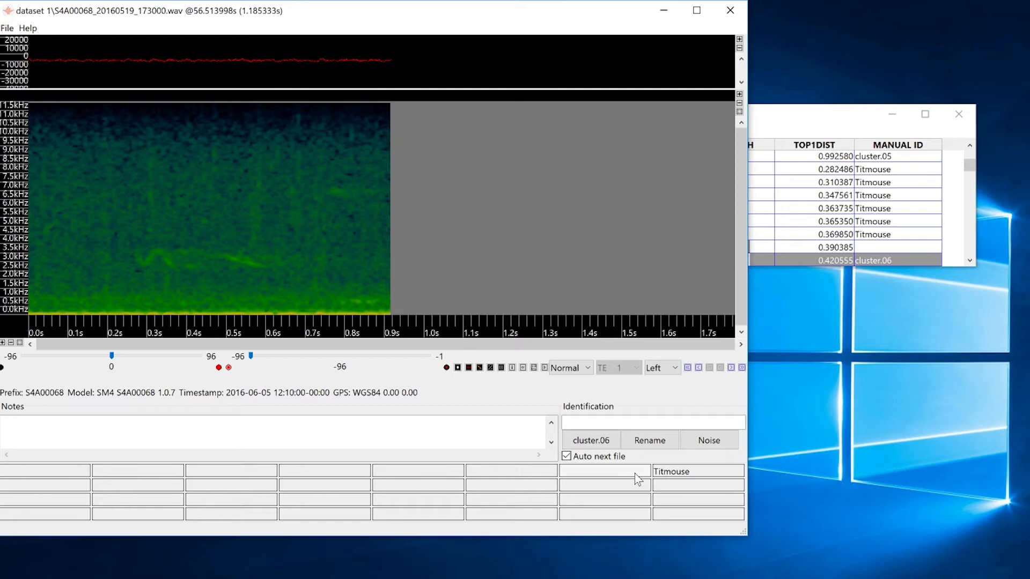
{"action": "left_click", "coordinate": [665, 472]}
{"action": "left_click", "coordinate": [665, 472]}
{"action": "left_click", "coordinate": [668, 472]}
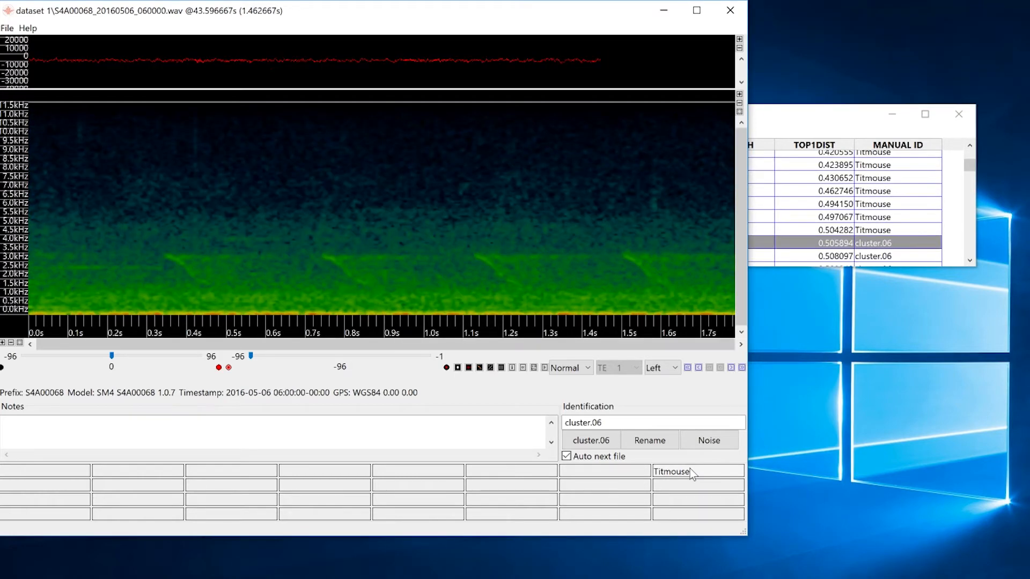
{"action": "left_click", "coordinate": [689, 473]}
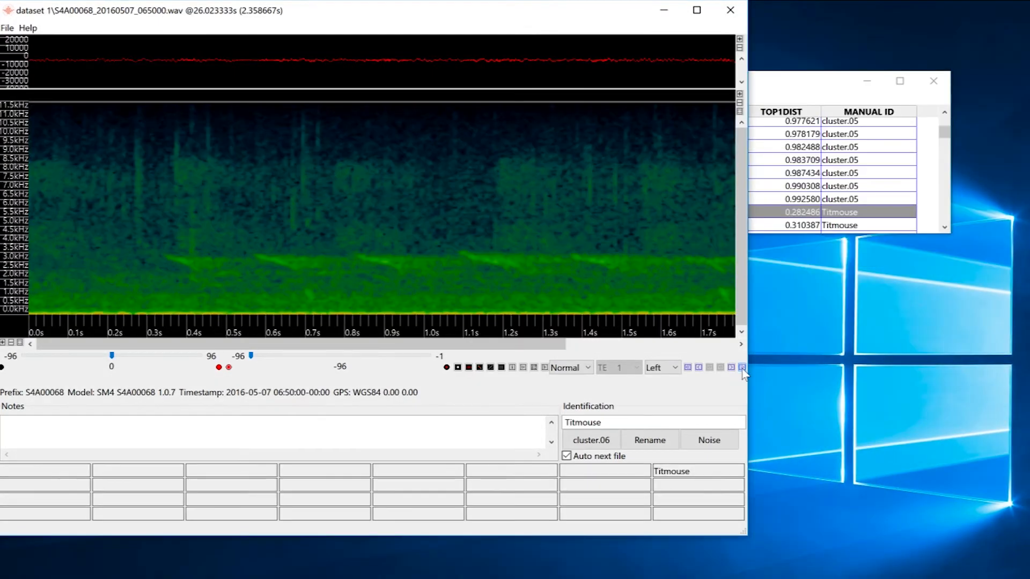
Move to cluster.07 and label its first seven detections as Titmouse
{"action": "left_click", "coordinate": [741, 368]}
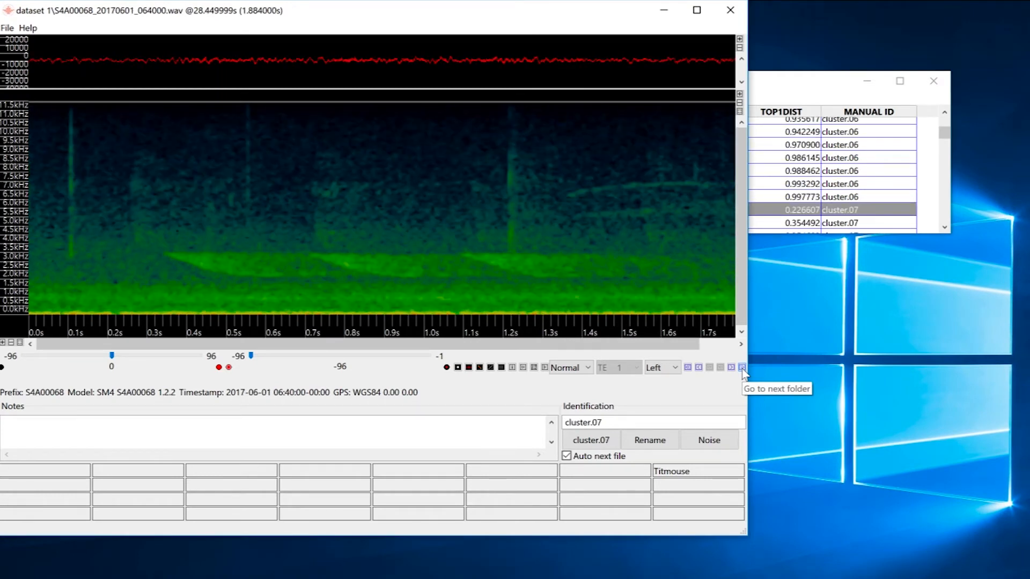
{"action": "left_click", "coordinate": [684, 473]}
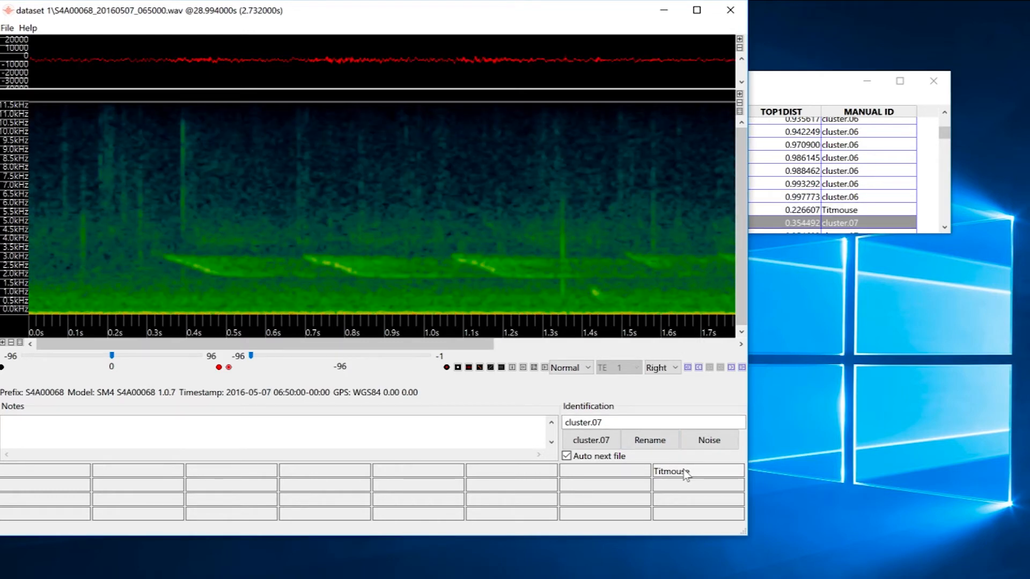
{"action": "left_click", "coordinate": [685, 474]}
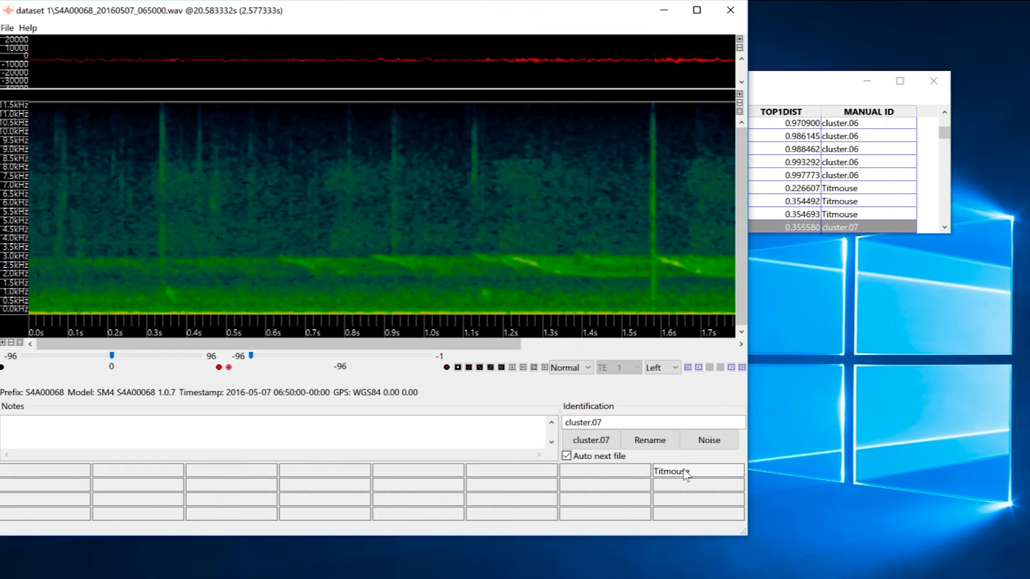
{"action": "left_click", "coordinate": [684, 473]}
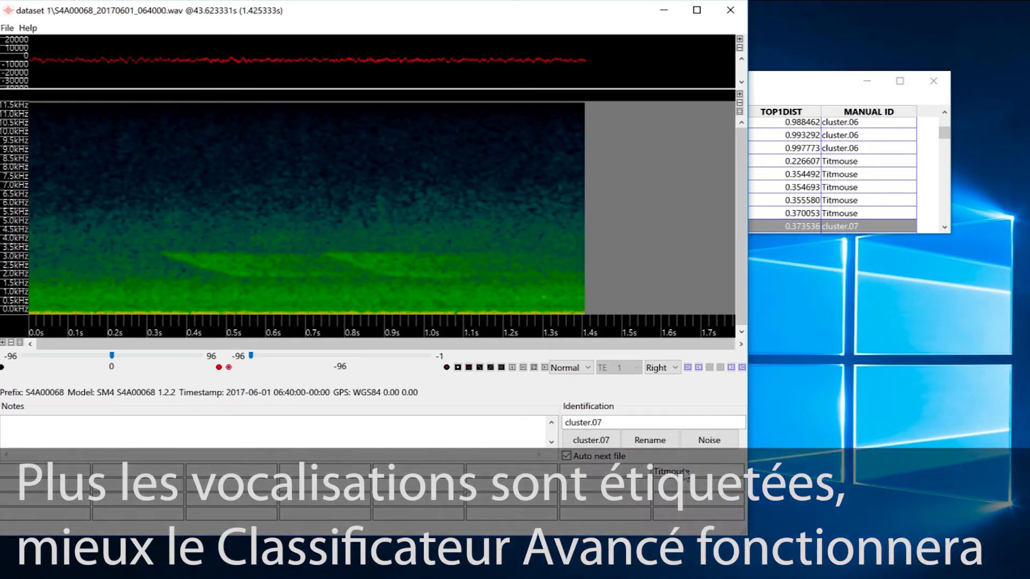
{"action": "left_click", "coordinate": [685, 473]}
{"action": "left_click", "coordinate": [684, 473]}
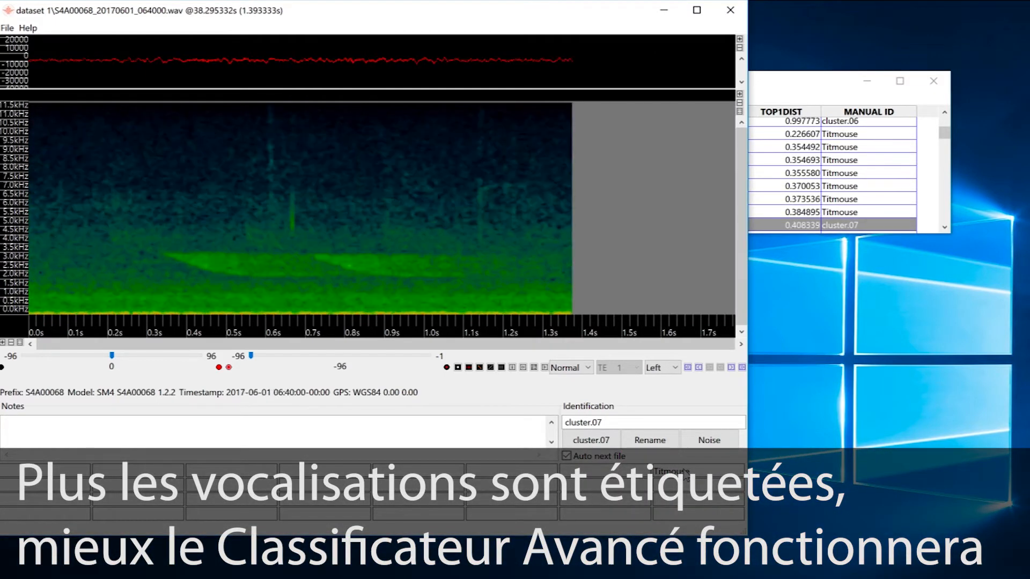
{"action": "left_click", "coordinate": [685, 473]}
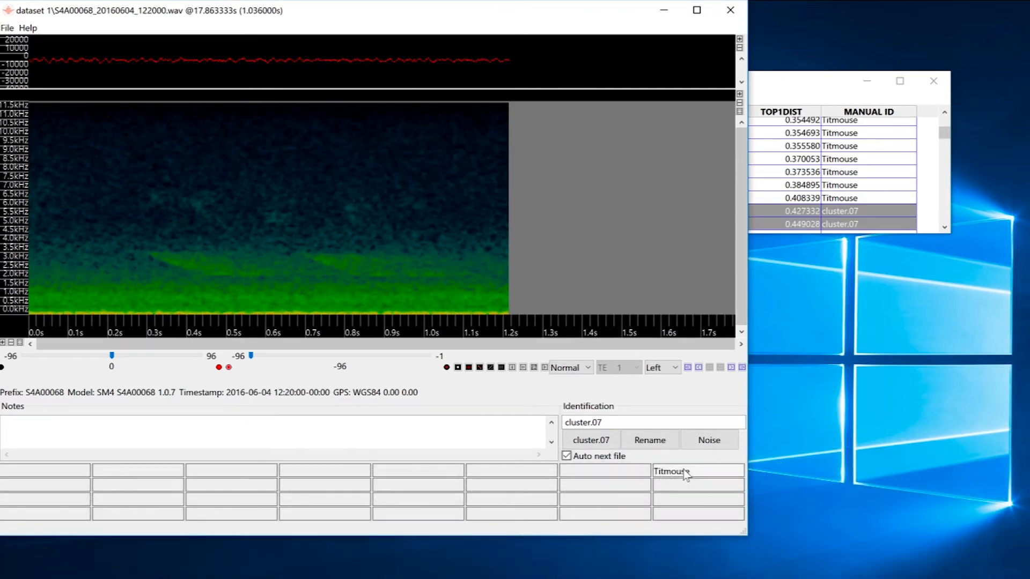
Skip ahead to cluster.14 and play the sound of its first detection
{"action": "left_click", "coordinate": [742, 368]}
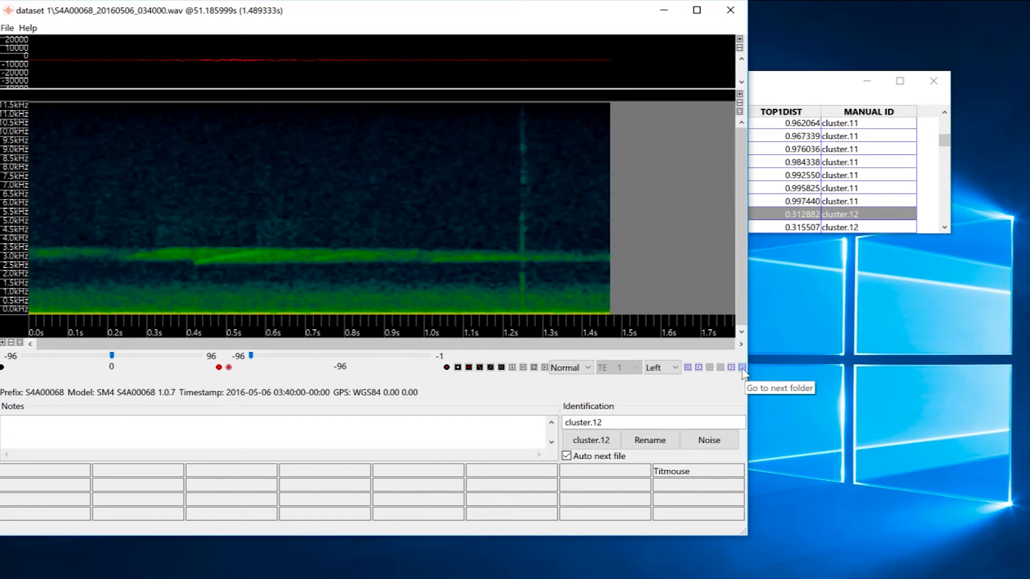
{"action": "left_click", "coordinate": [742, 368]}
{"action": "left_click", "coordinate": [742, 368]}
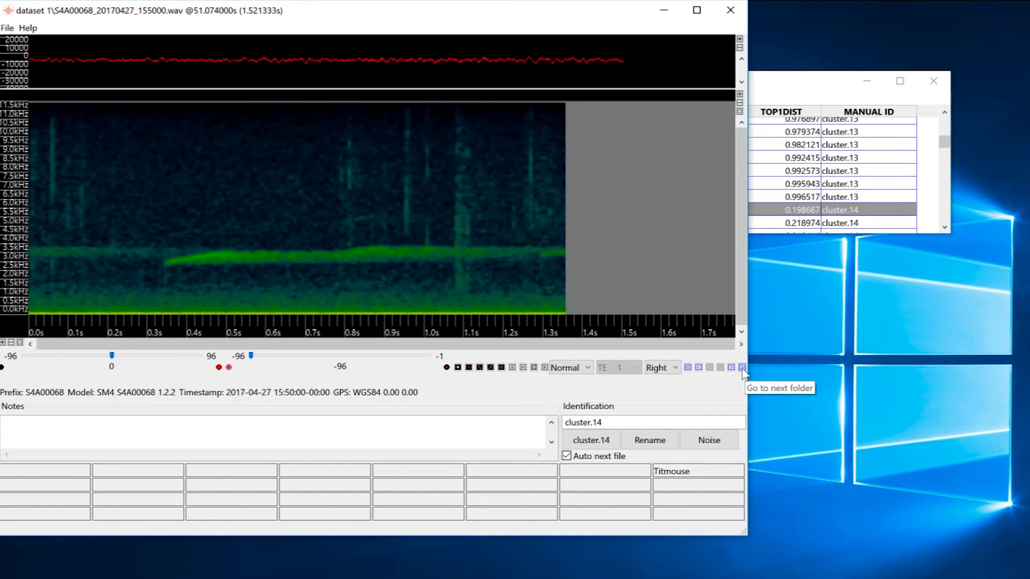
{"action": "left_click", "coordinate": [742, 368]}
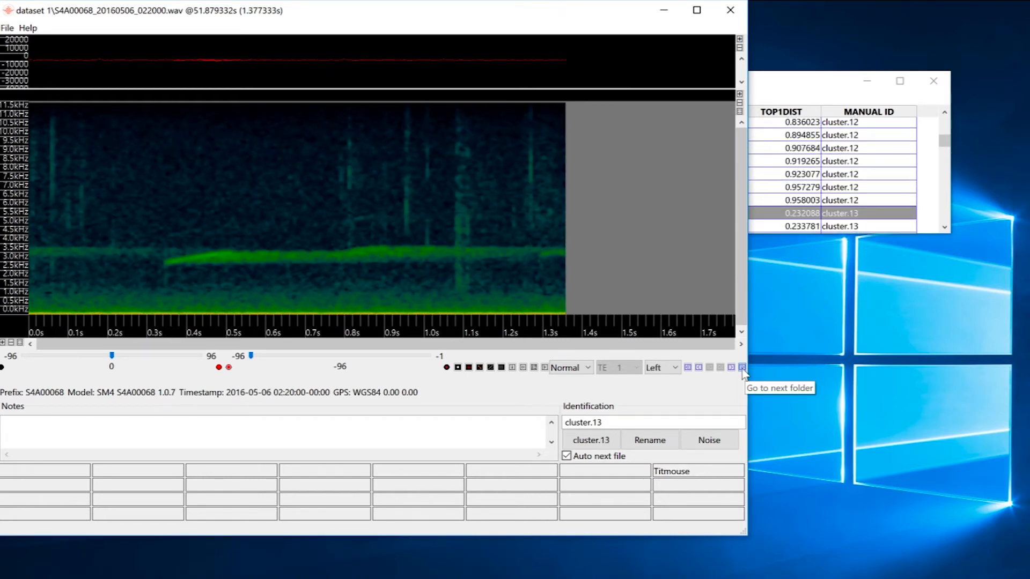
{"action": "left_click", "coordinate": [742, 368]}
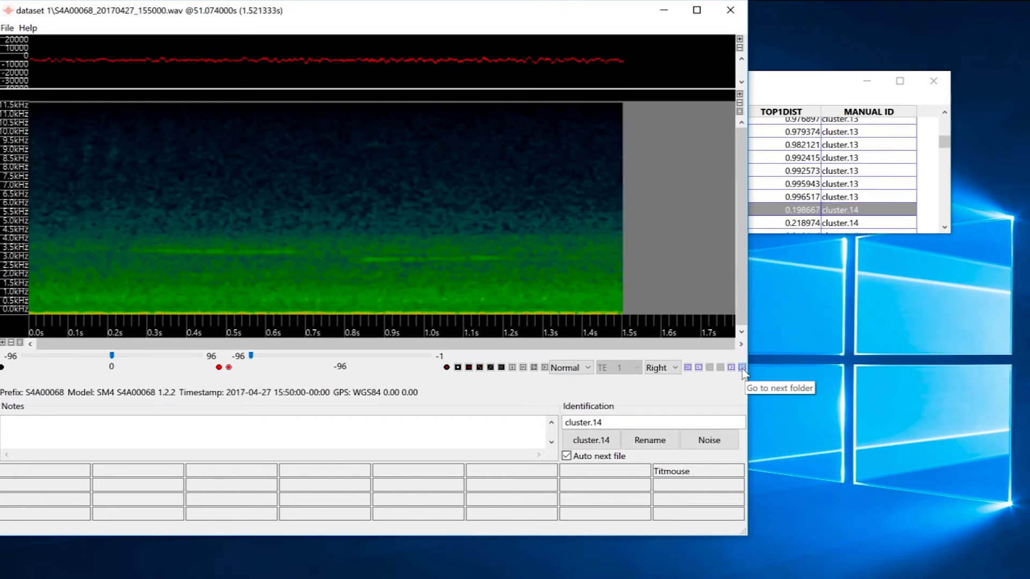
{"action": "left_click", "coordinate": [545, 368]}
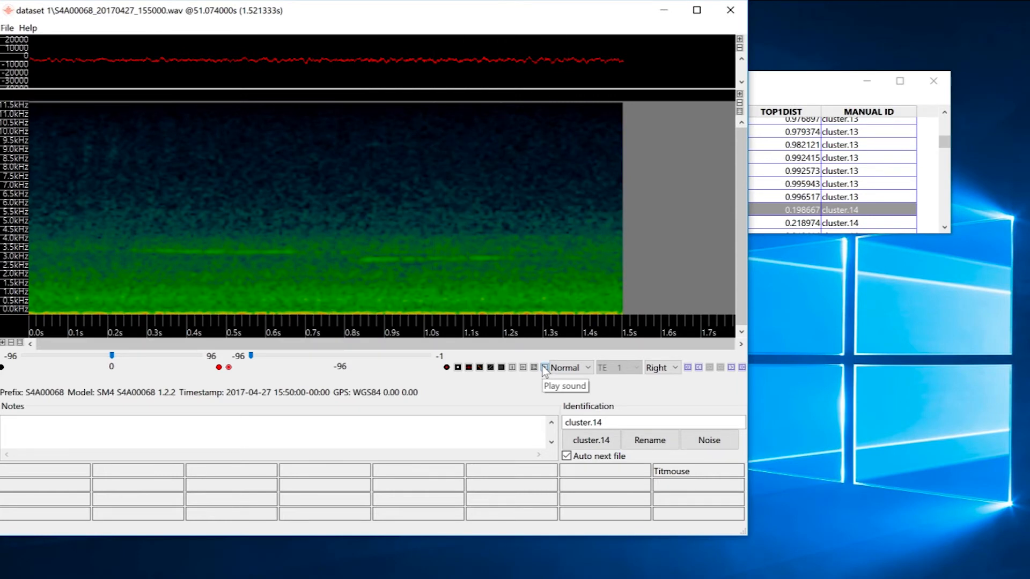
Create an identification label named Chickadee and apply it to the first cluster.14 detection
{"action": "left_click", "coordinate": [602, 472]}
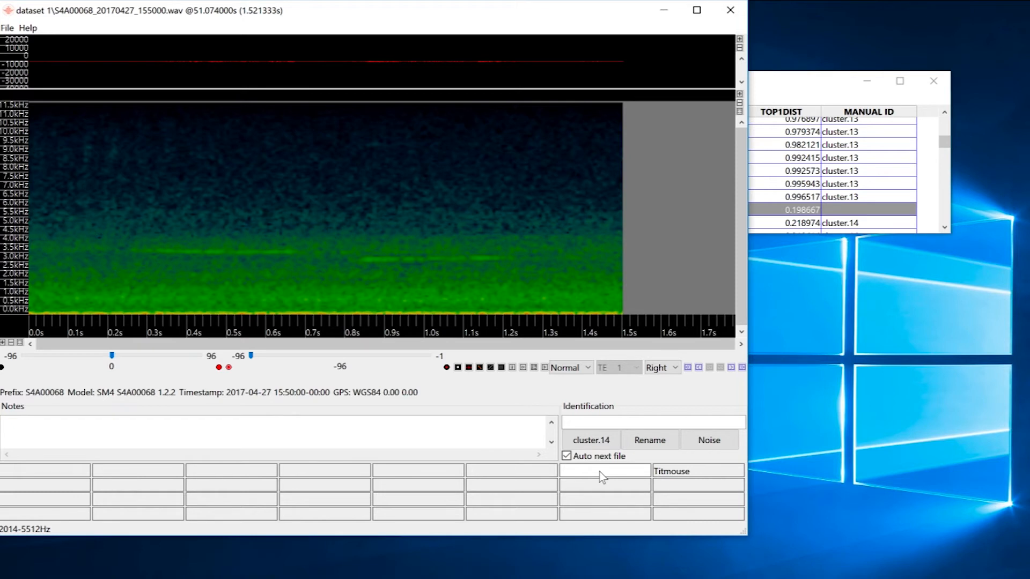
{"action": "type", "text": "Chickadee"}
{"action": "key", "text": "Return"}
{"action": "left_click", "coordinate": [625, 475]}
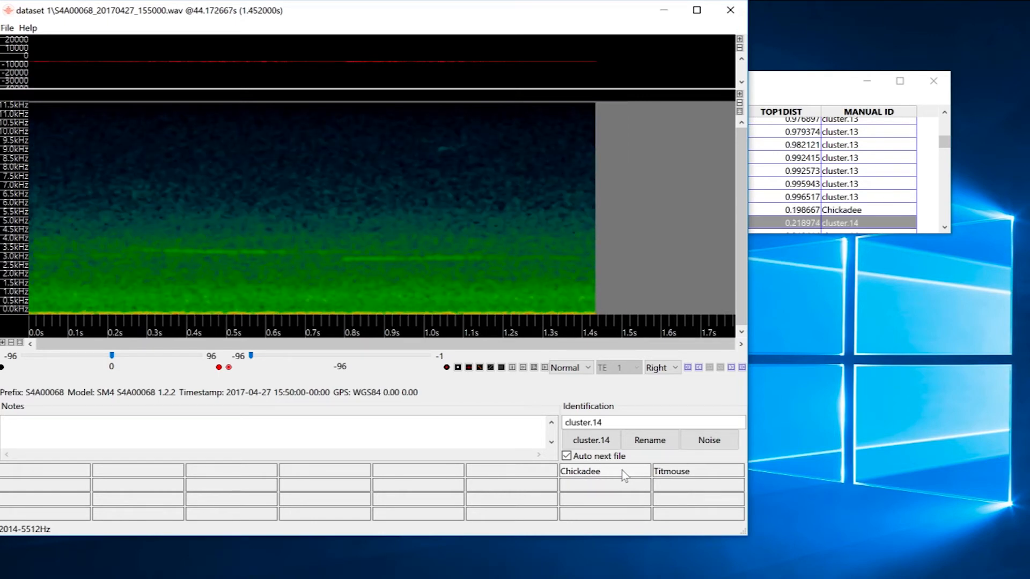
Label the following cluster.14 detections as Chickadee, up to and including the one at distance 0.404991
{"action": "left_click", "coordinate": [624, 476]}
{"action": "left_click", "coordinate": [624, 475]}
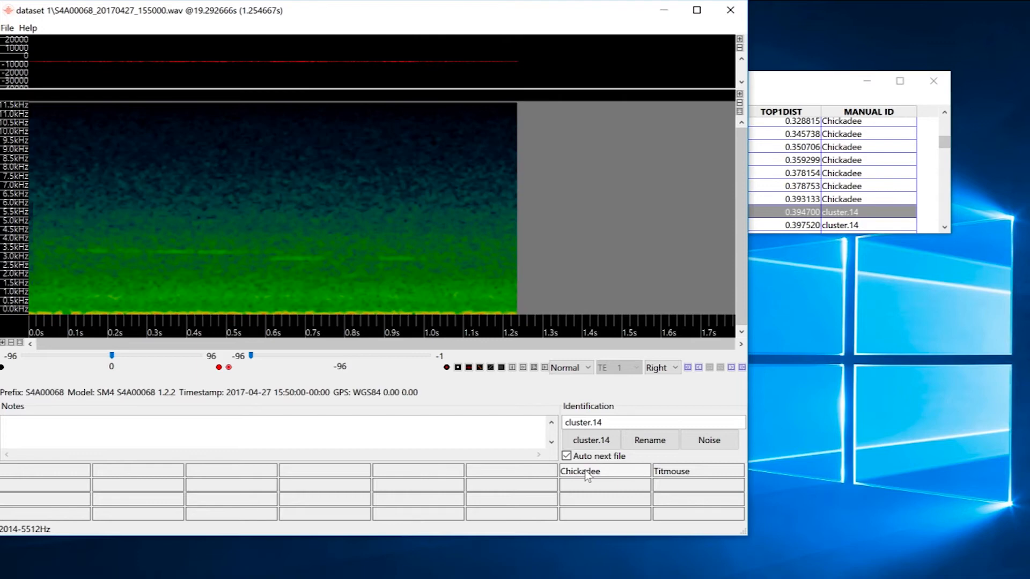
{"action": "left_click", "coordinate": [586, 472]}
{"action": "left_click", "coordinate": [587, 475]}
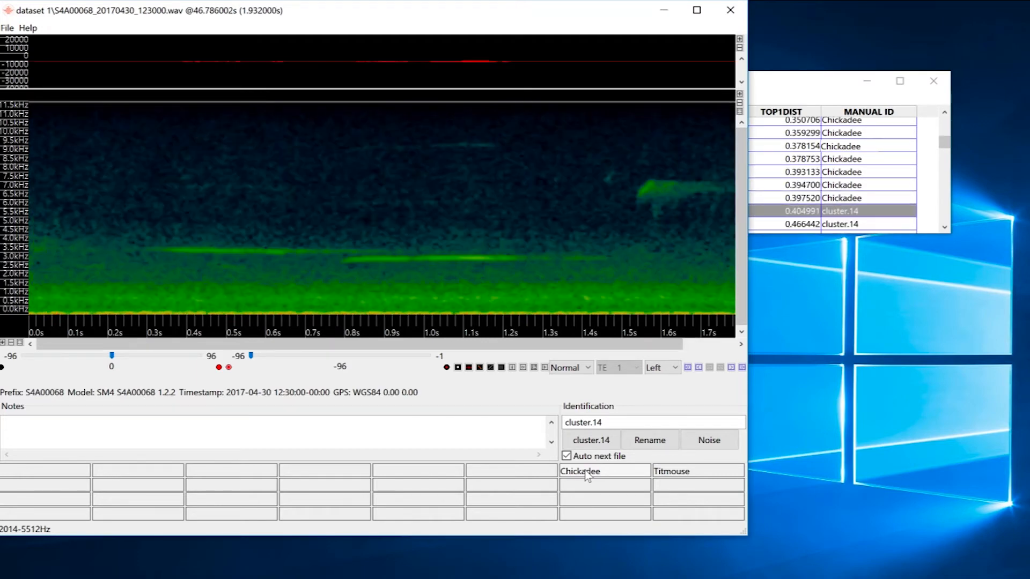
{"action": "left_click", "coordinate": [586, 474]}
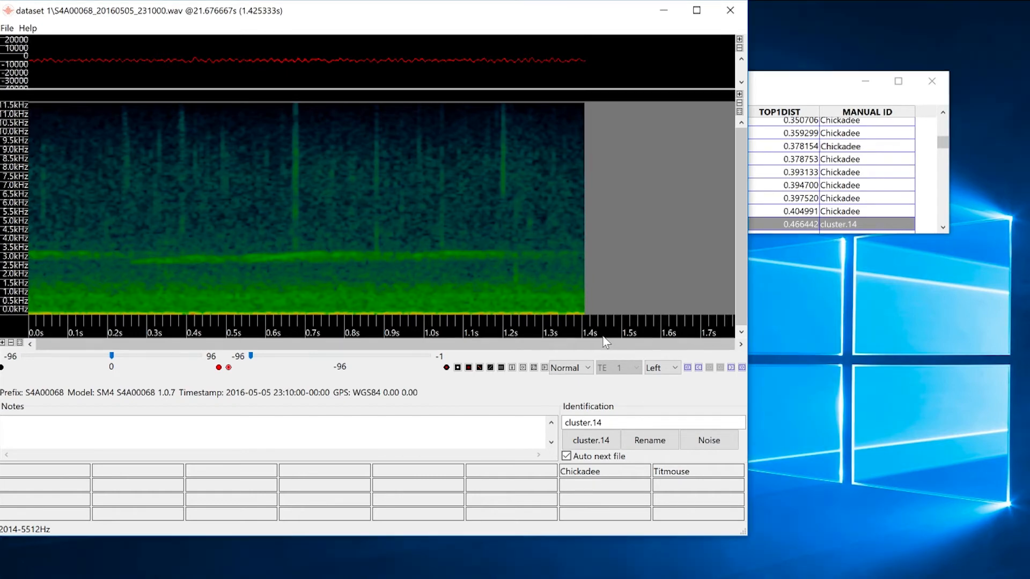
Save the manual IDs in the results table, and close the viewer, results and Outputs 1 folder windows
{"action": "left_click", "coordinate": [730, 10]}
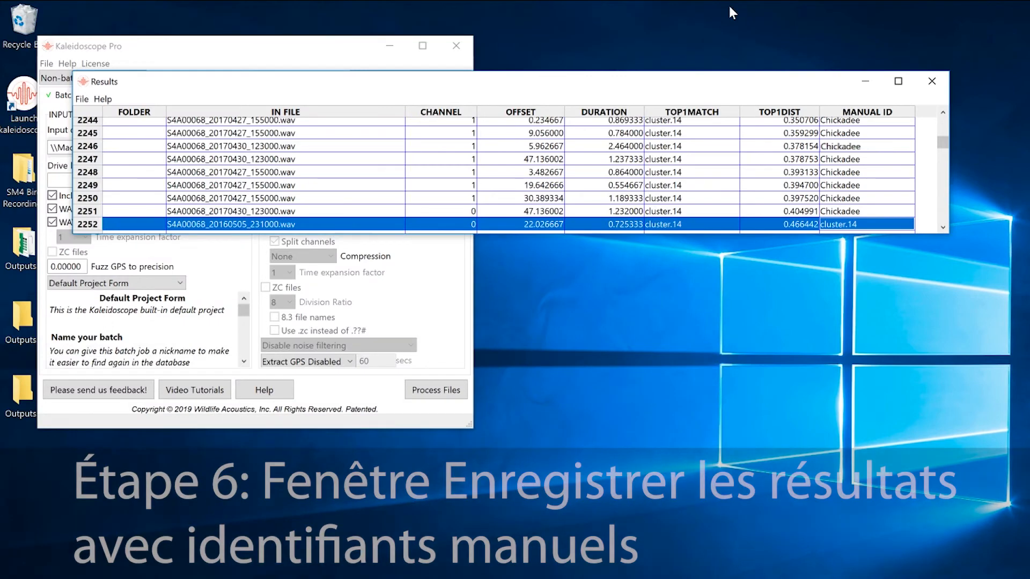
{"action": "left_click", "coordinate": [82, 99]}
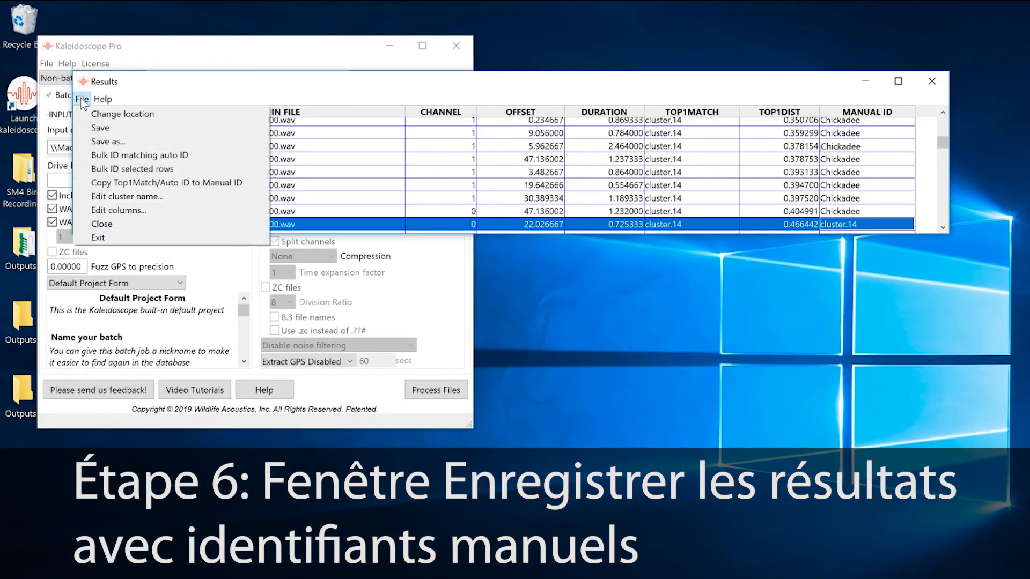
{"action": "left_click", "coordinate": [98, 128]}
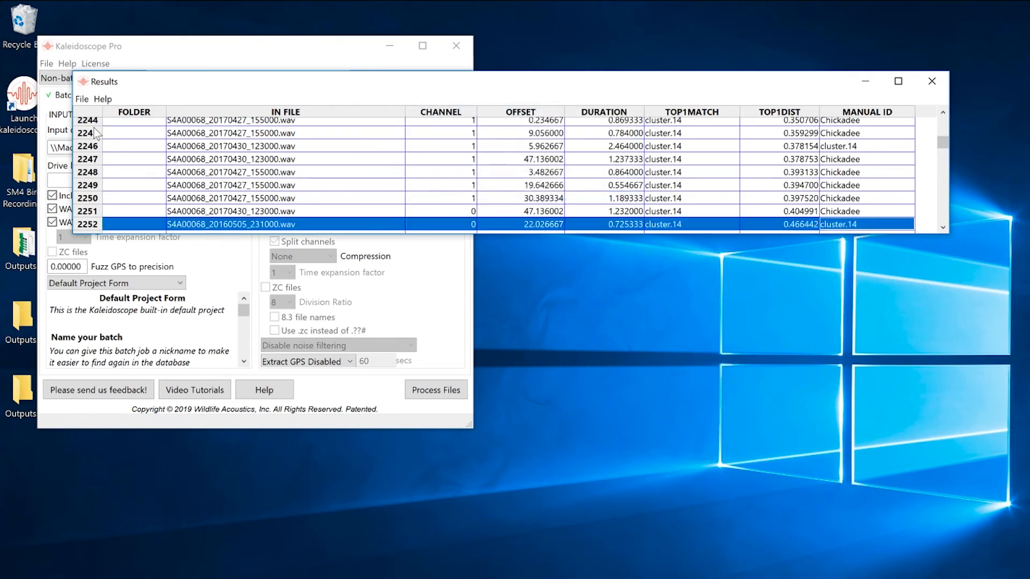
{"action": "left_click", "coordinate": [932, 81]}
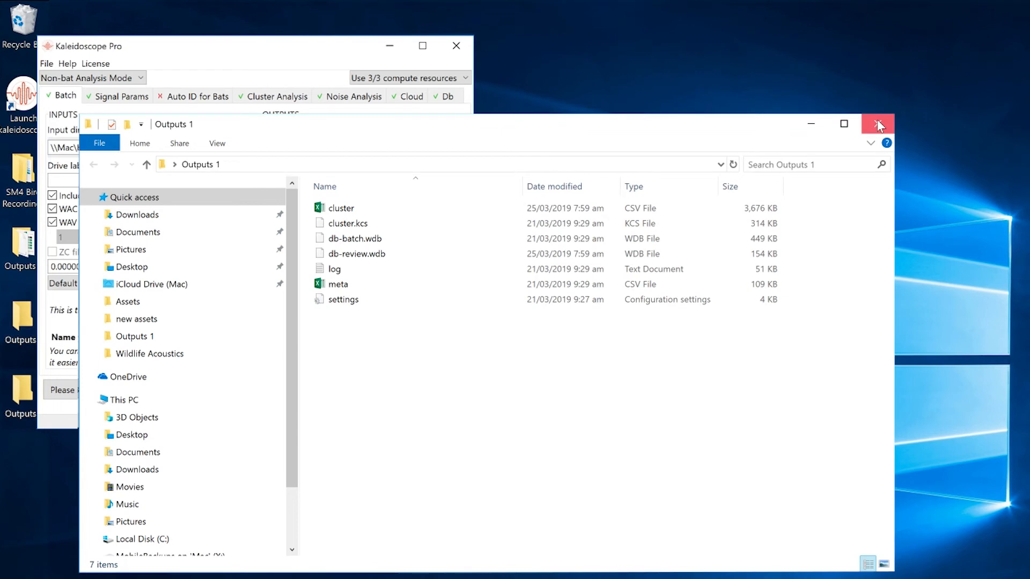
{"action": "left_click", "coordinate": [878, 125]}
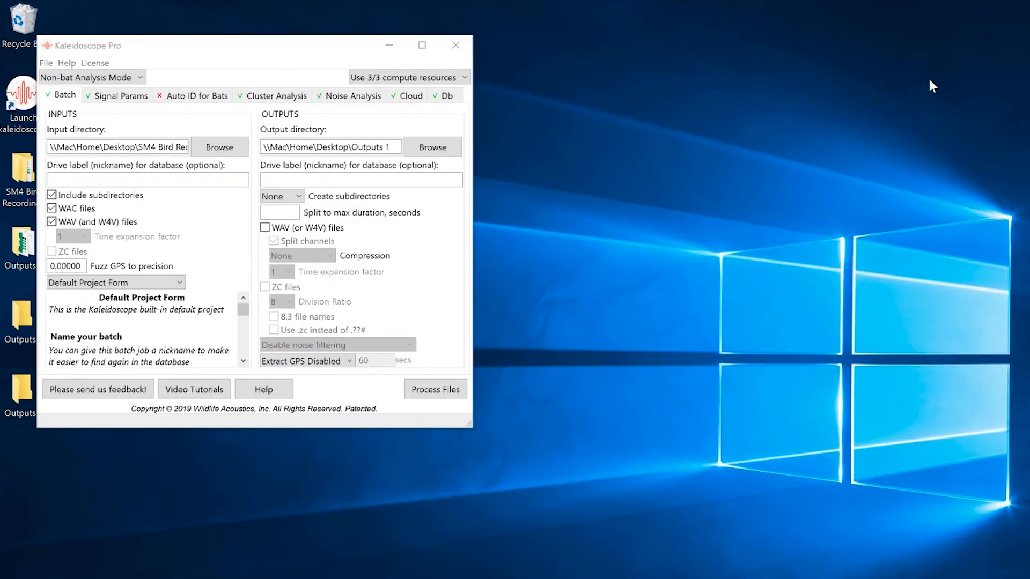
Set the batch output directory to the Outputs 2 folder on the Desktop
{"action": "left_click", "coordinate": [437, 147]}
{"action": "left_click", "coordinate": [435, 148]}
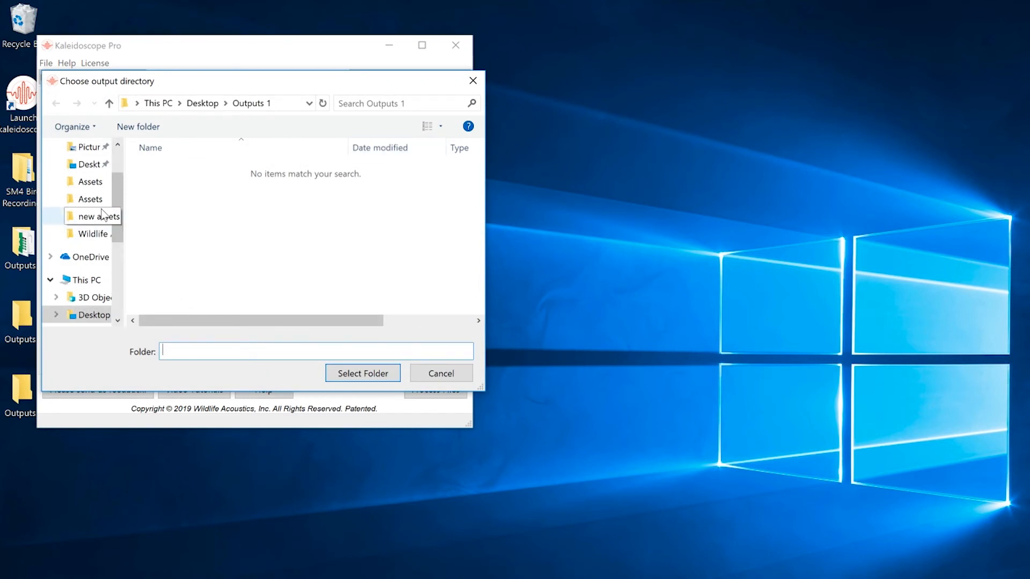
{"action": "left_click", "coordinate": [92, 165]}
{"action": "double_click", "coordinate": [164, 186]}
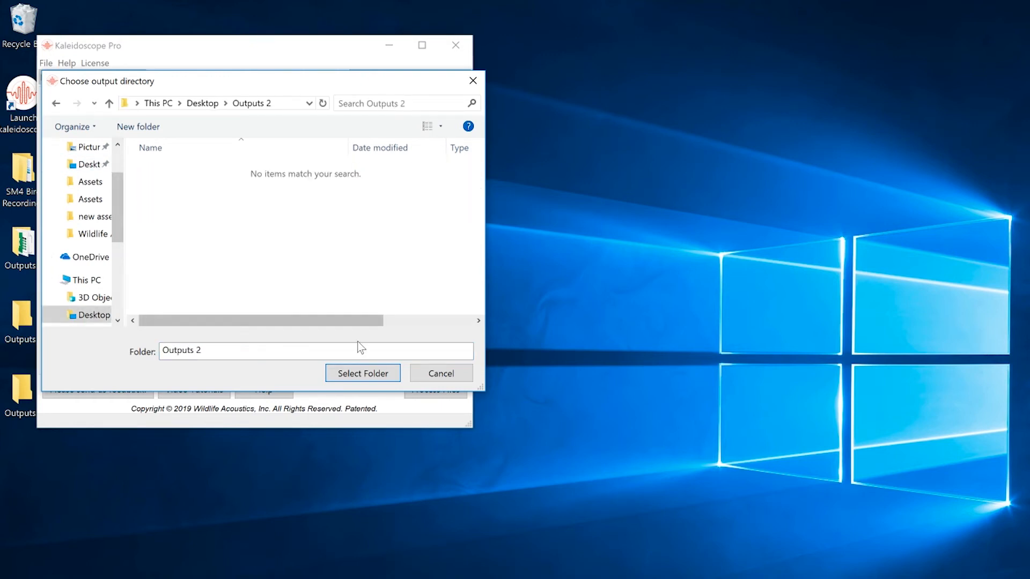
{"action": "left_click", "coordinate": [358, 374]}
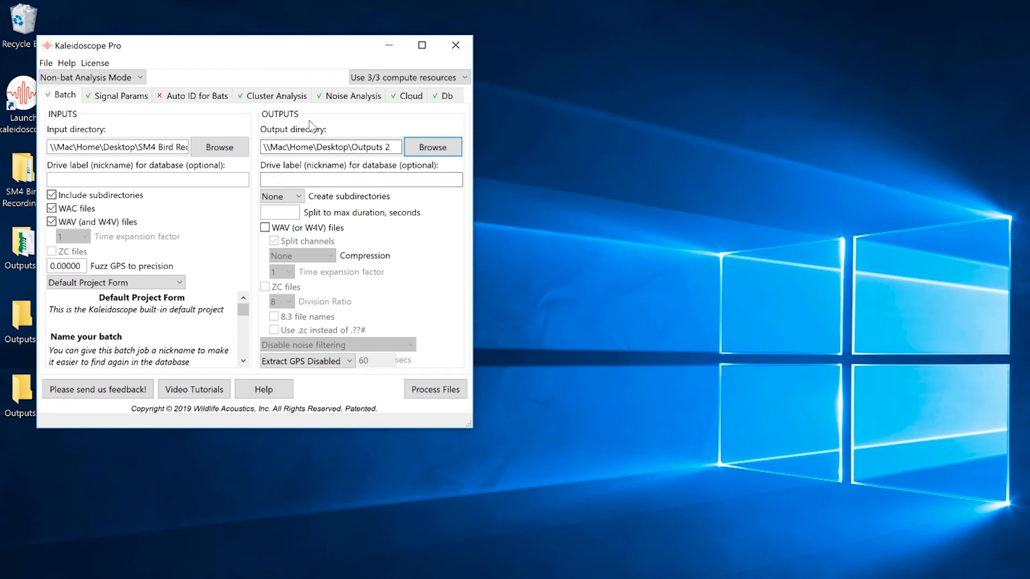
Set cluster analysis to re-scan recordings with the edited Outputs 1 cluster.csv, creating a new cluster.kcs with pairwise classifiers, and process the files
{"action": "left_click", "coordinate": [294, 97]}
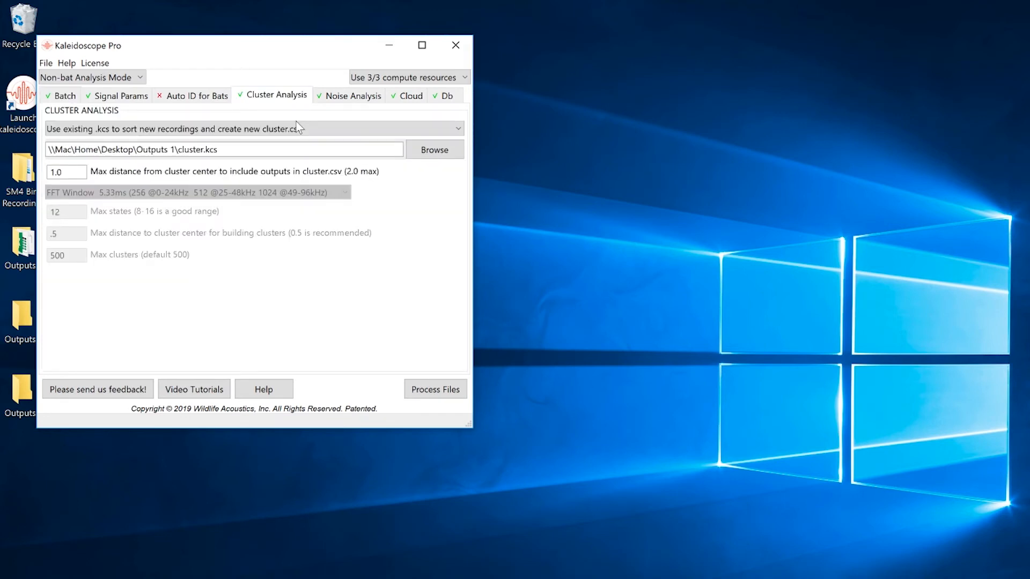
{"action": "left_click", "coordinate": [298, 129]}
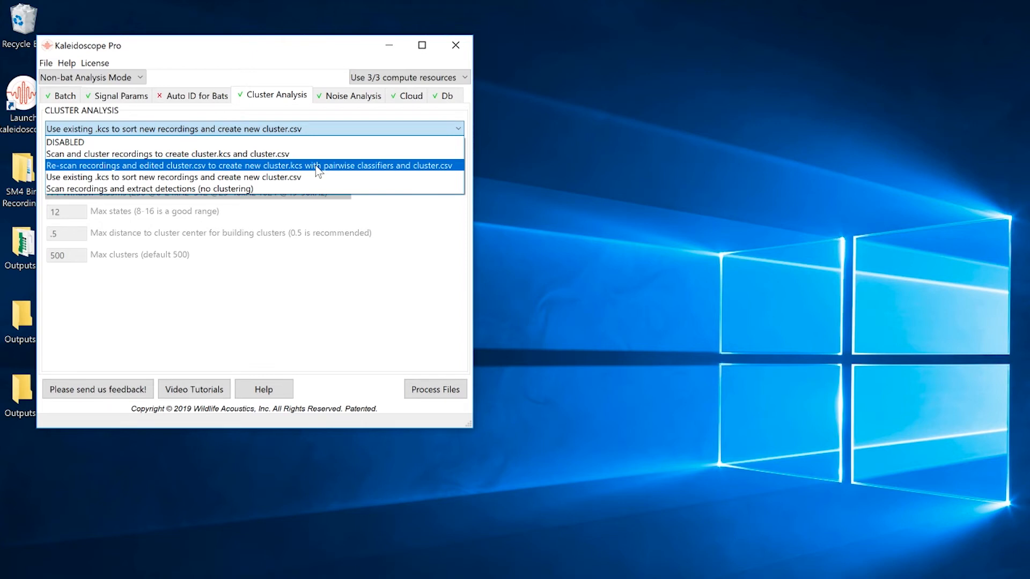
{"action": "left_click", "coordinate": [318, 167]}
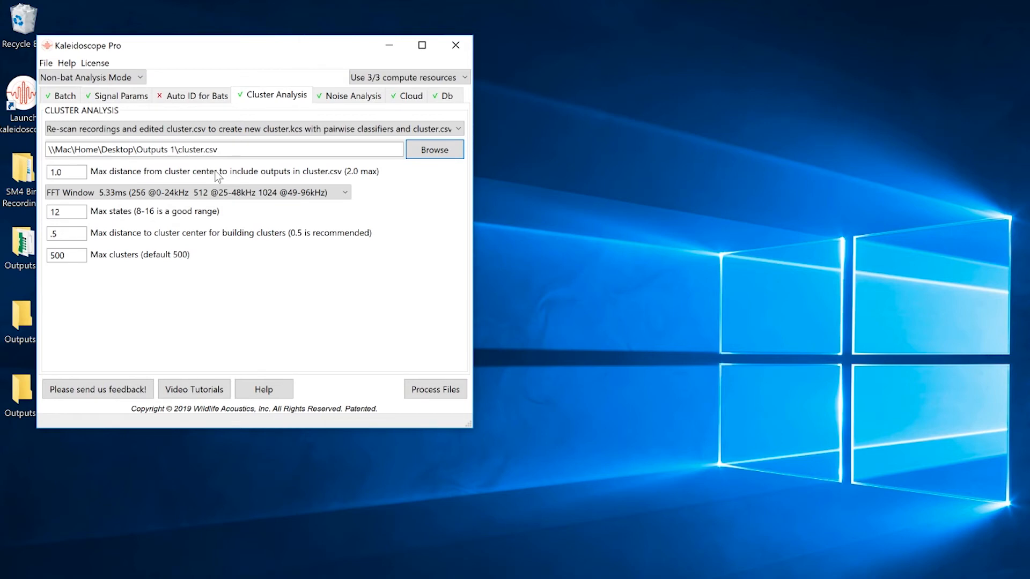
{"action": "left_click", "coordinate": [432, 390]}
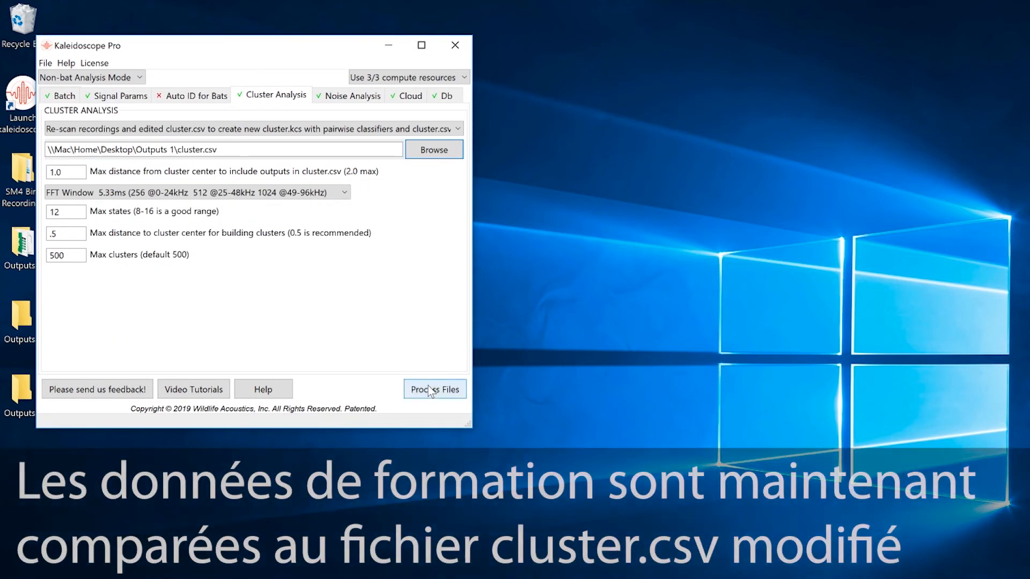
{"action": "left_click", "coordinate": [432, 390]}
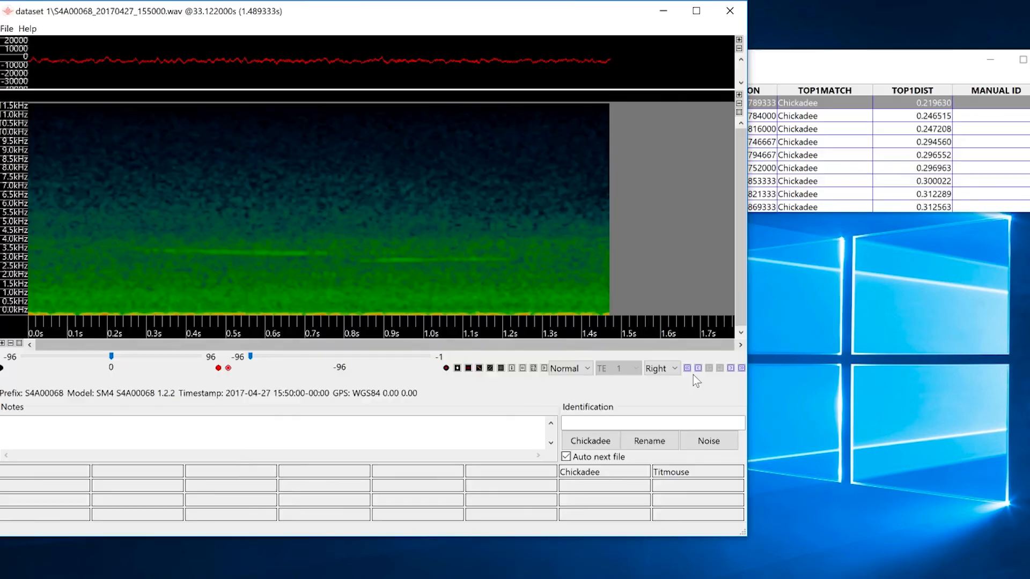
Review the spectrograms of the first six detections matched as Chickadee in the new results
{"action": "left_click", "coordinate": [733, 372]}
{"action": "left_click", "coordinate": [732, 372]}
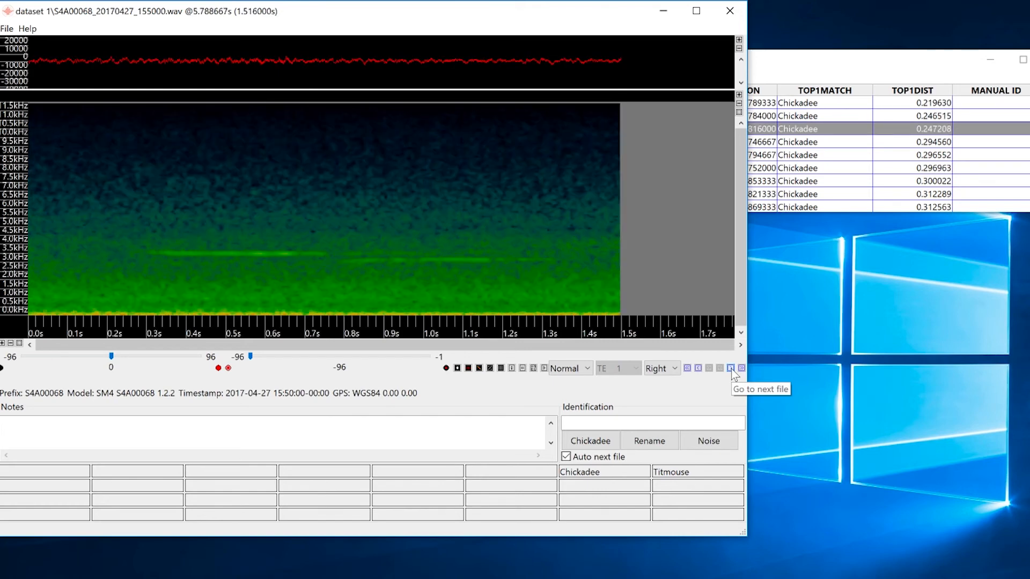
{"action": "left_click", "coordinate": [733, 371]}
{"action": "left_click", "coordinate": [731, 369]}
{"action": "left_click", "coordinate": [731, 369]}
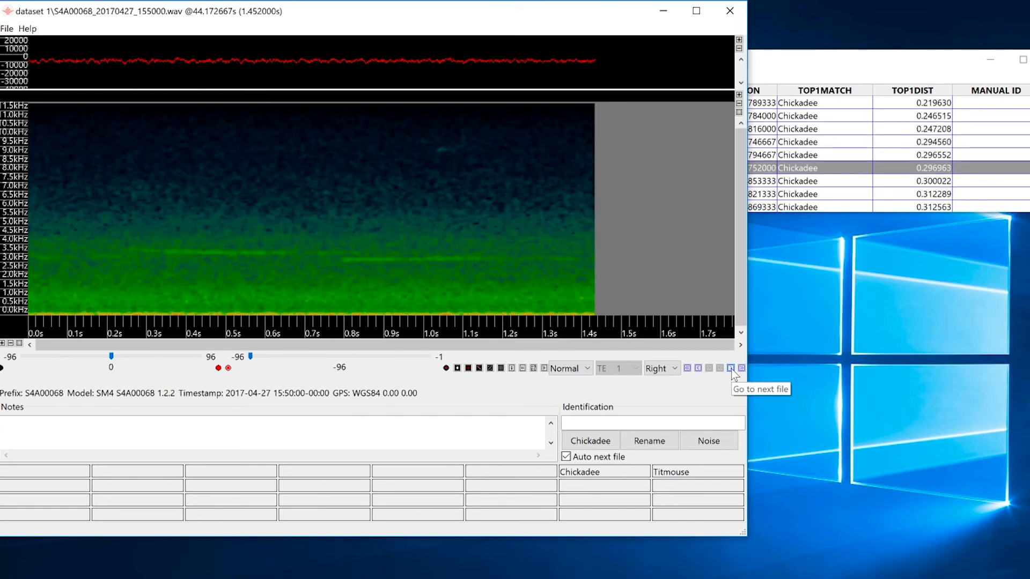
Move to the detections matched as Titmouse and review the spectrograms of the first five
{"action": "left_click", "coordinate": [742, 369]}
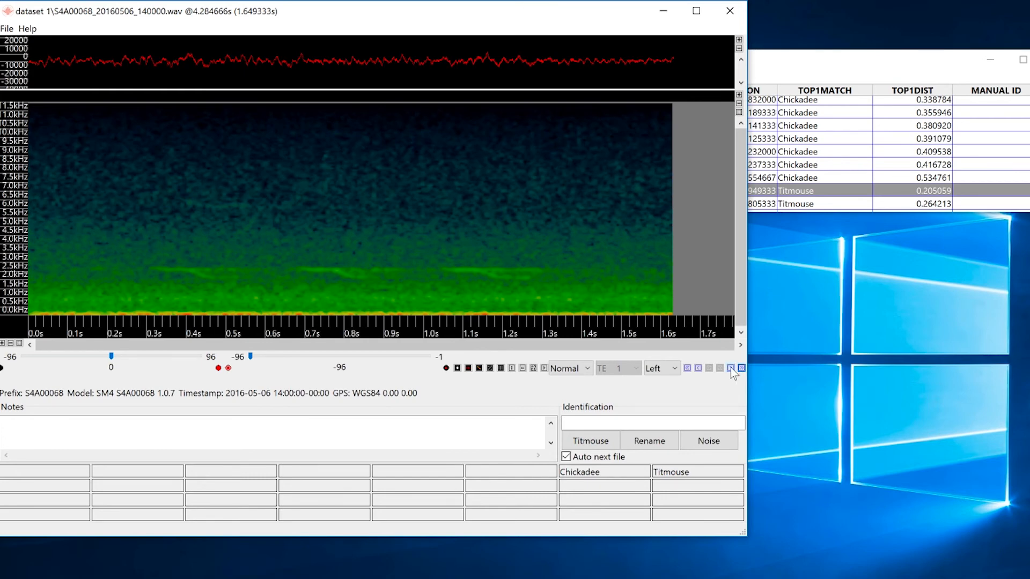
{"action": "left_click", "coordinate": [730, 368]}
{"action": "left_click", "coordinate": [730, 368]}
{"action": "left_click", "coordinate": [731, 368]}
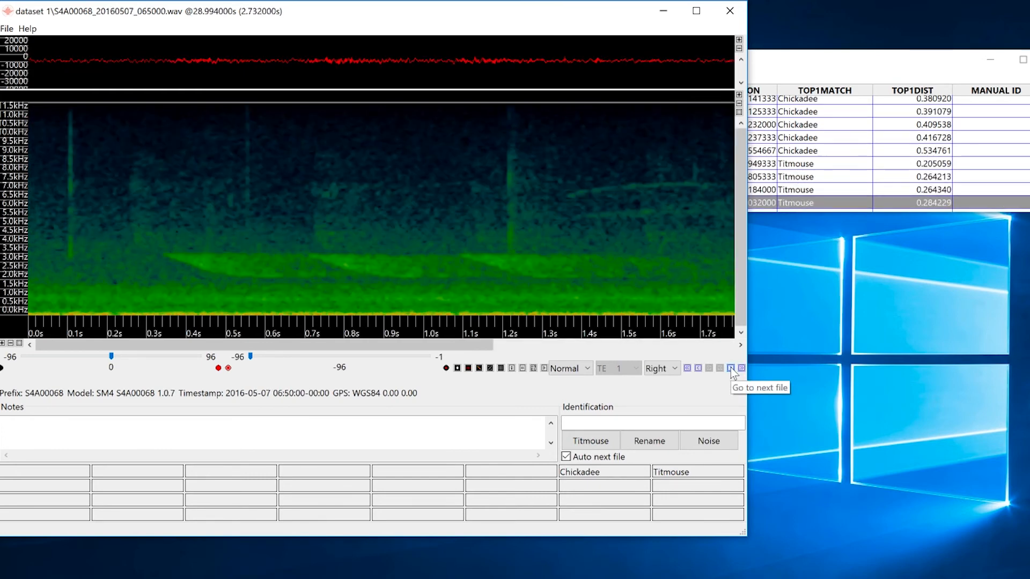
{"action": "left_click", "coordinate": [731, 368]}
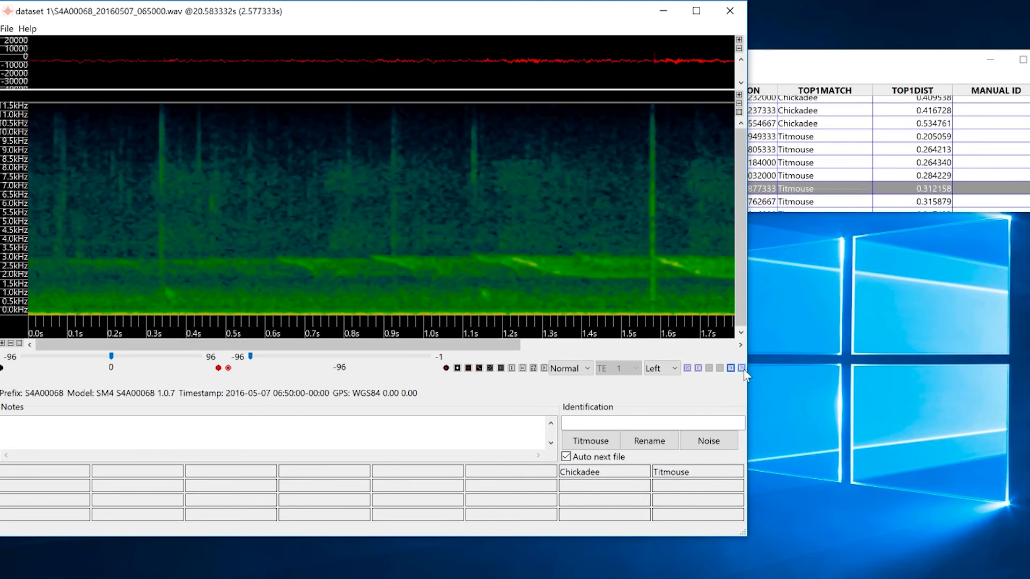
Skip ahead to cluster.04, and close the detection viewer and the results window
{"action": "left_click", "coordinate": [741, 368]}
{"action": "left_click", "coordinate": [731, 12]}
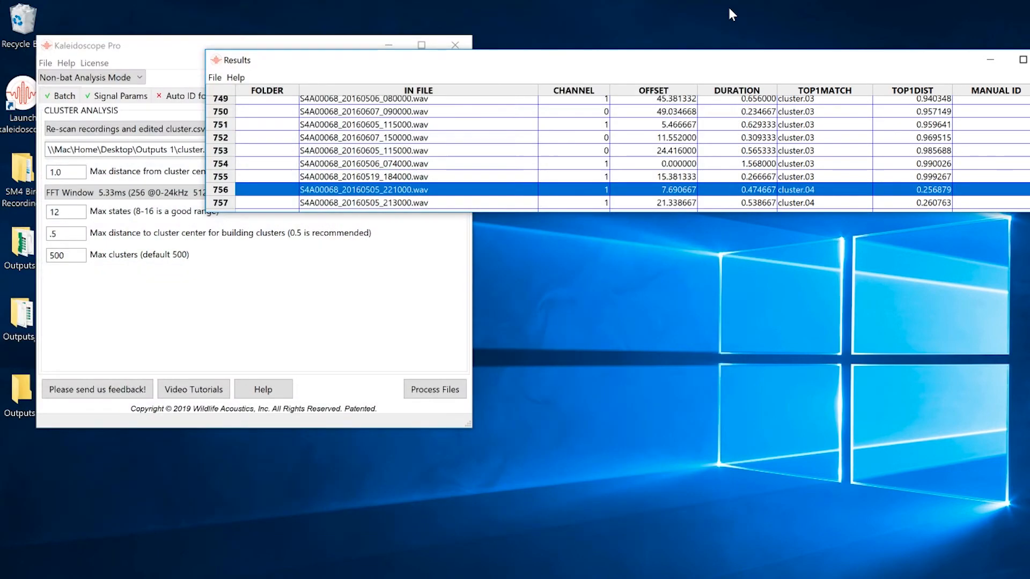
{"action": "left_click_drag", "start_coordinate": [841, 64], "coordinate": [697, 64]}
{"action": "left_click", "coordinate": [914, 60]}
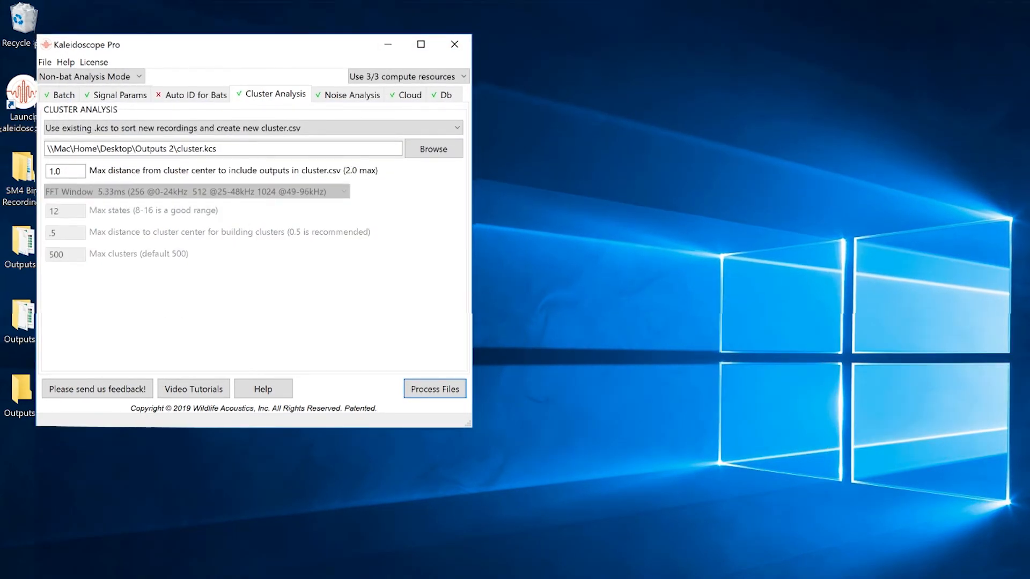
Inspect the files in the Outputs 2 folder and close the folder window
{"action": "double_click", "coordinate": [22, 321]}
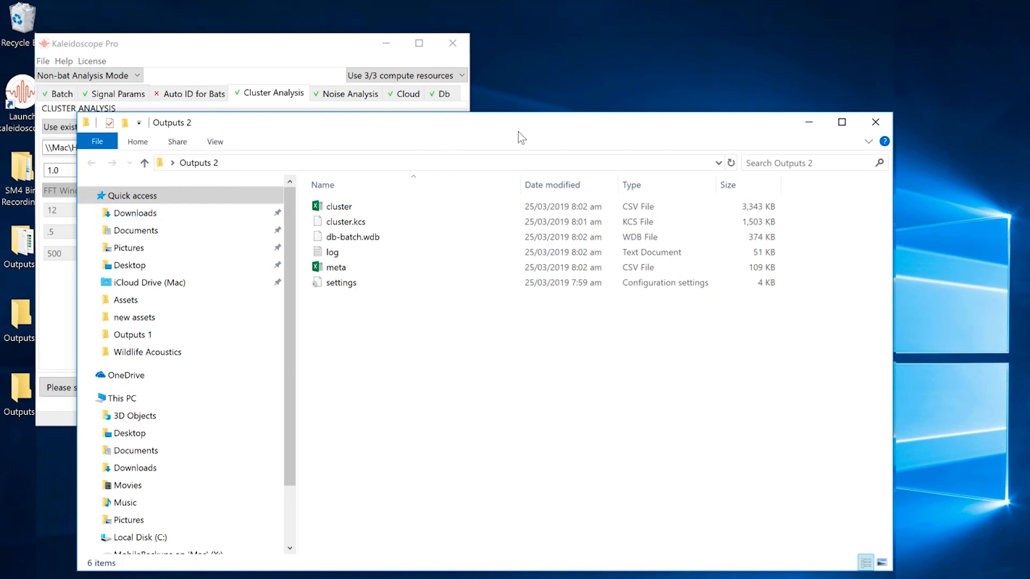
{"action": "left_click", "coordinate": [877, 124]}
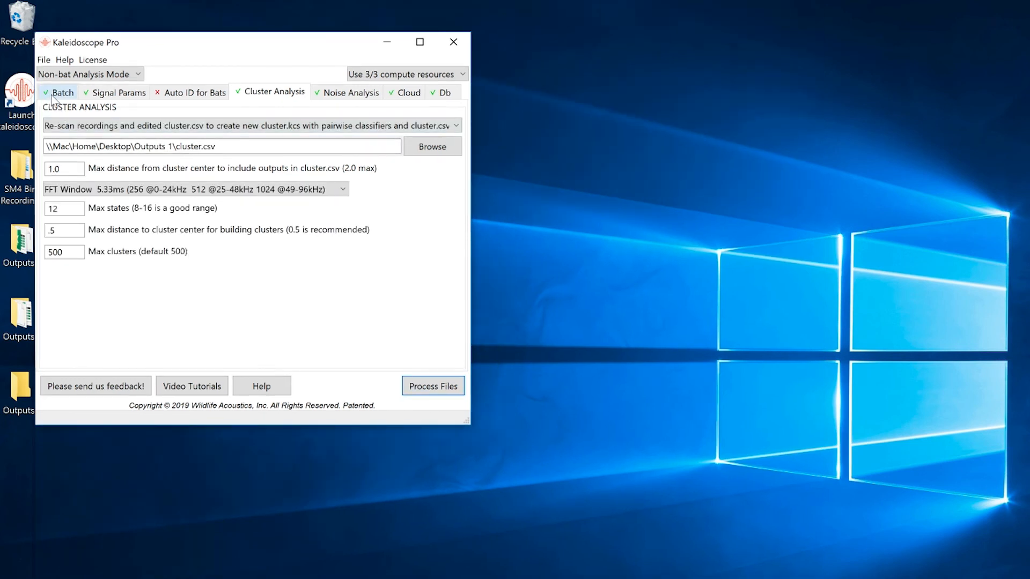
Set the batch input directory to the dataset 2 folder inside SM4 Bird Recordings on the Desktop
{"action": "left_click", "coordinate": [52, 97]}
{"action": "left_click", "coordinate": [219, 144]}
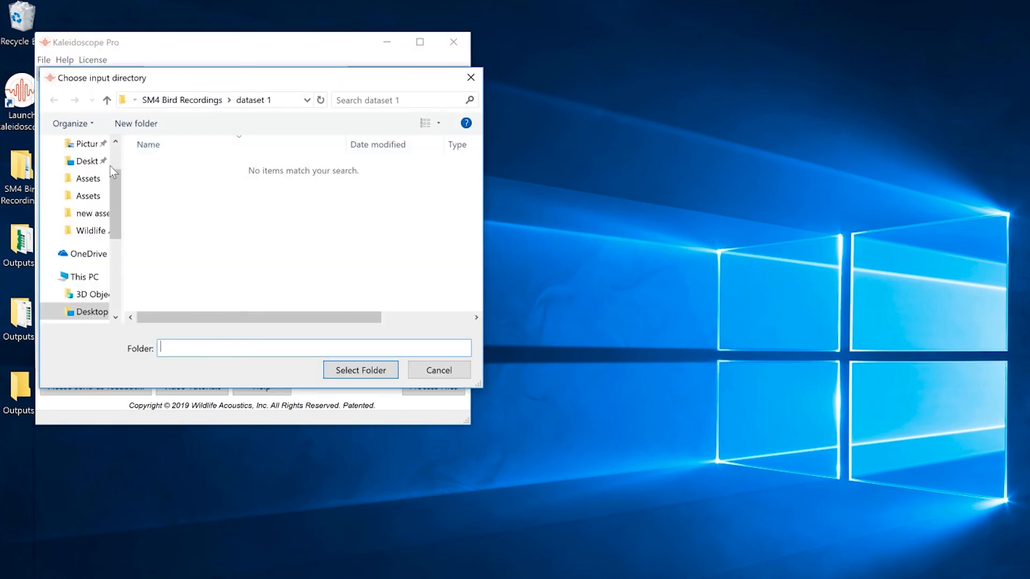
{"action": "left_click", "coordinate": [95, 162]}
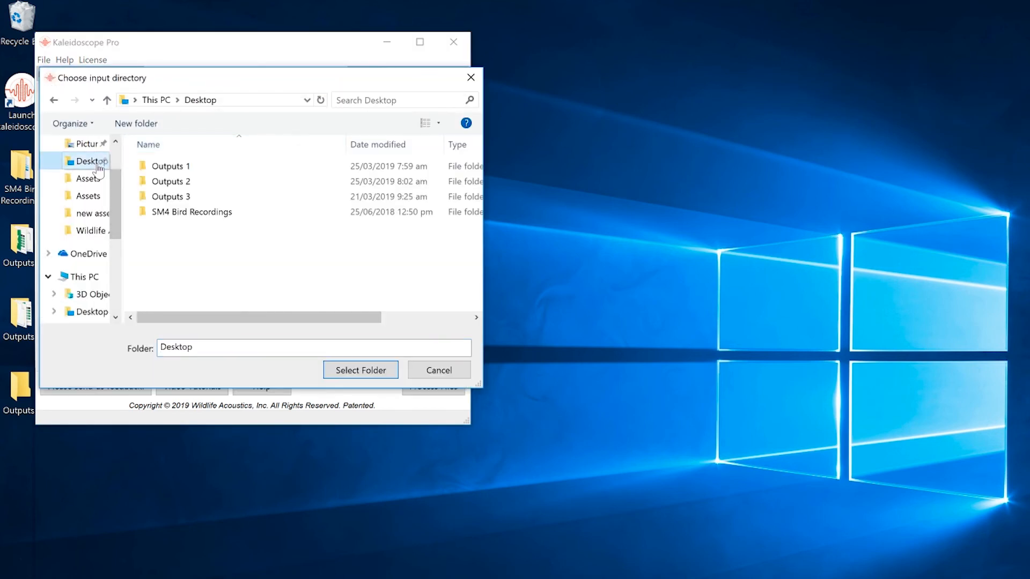
{"action": "double_click", "coordinate": [156, 213]}
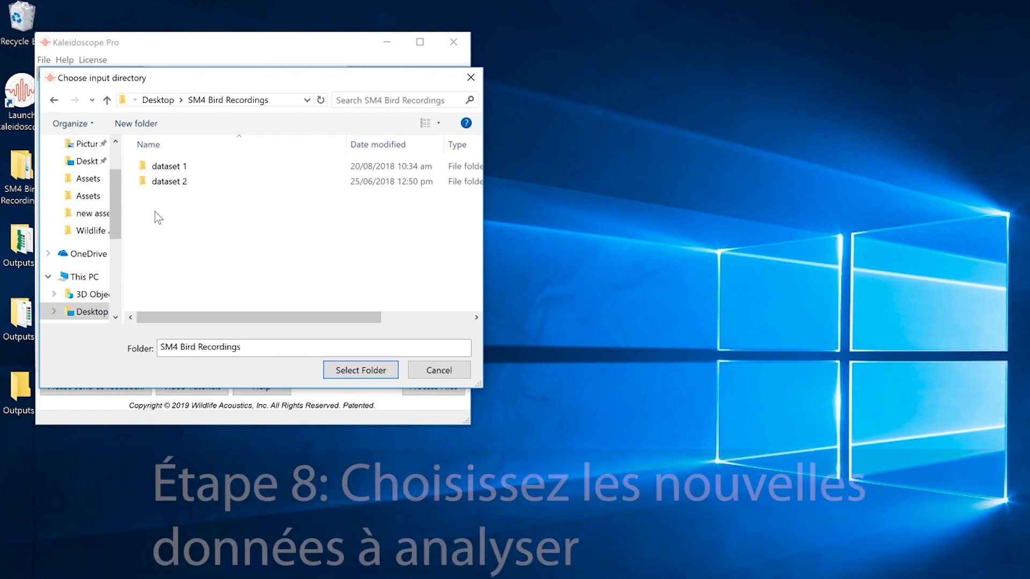
{"action": "double_click", "coordinate": [166, 182]}
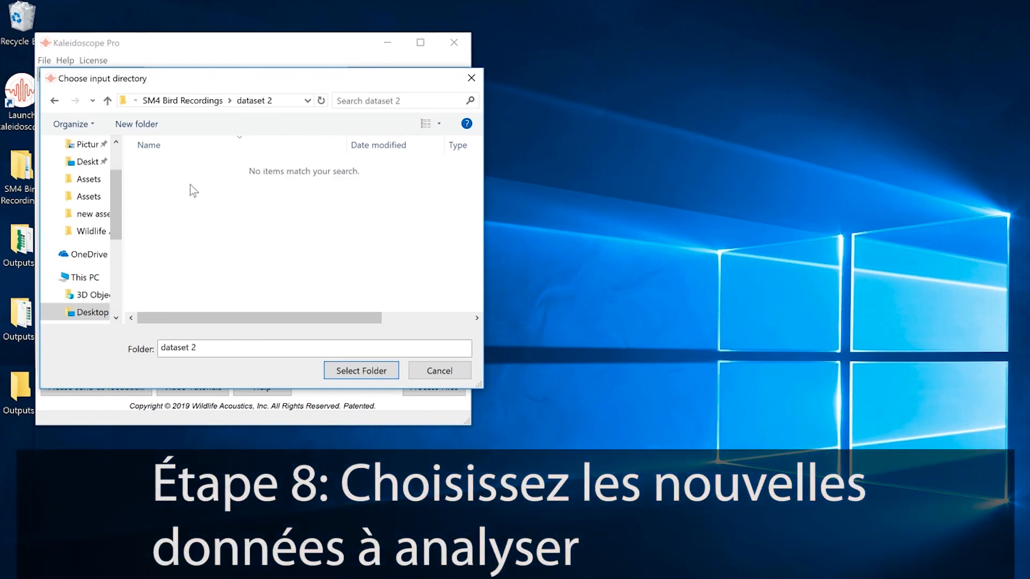
{"action": "left_click", "coordinate": [361, 370]}
Set the batch output directory to the Outputs 3 folder on the Desktop
{"action": "left_click", "coordinate": [432, 139]}
{"action": "left_click", "coordinate": [87, 162]}
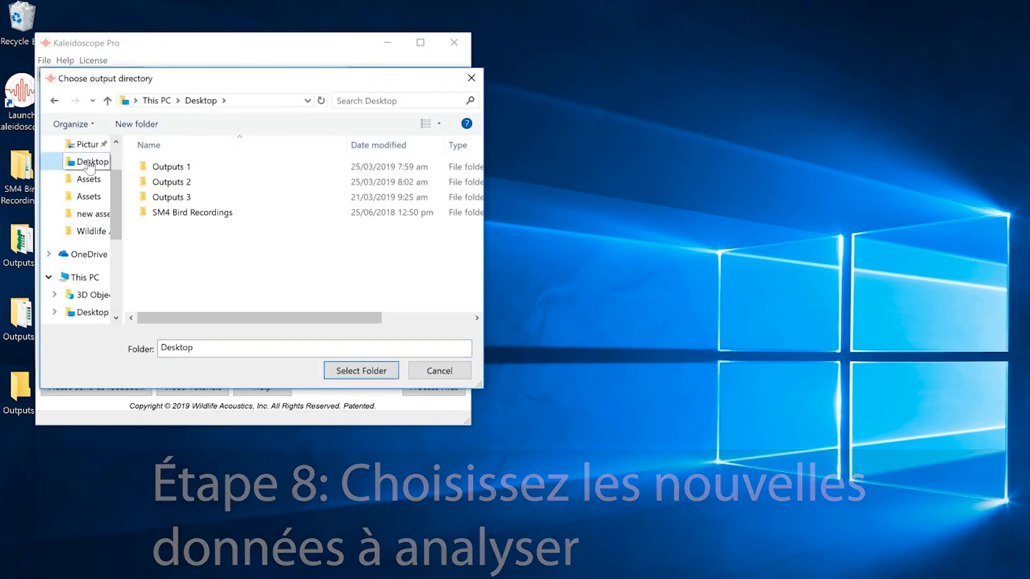
{"action": "double_click", "coordinate": [159, 196]}
{"action": "left_click", "coordinate": [363, 371]}
Set cluster analysis to sort new recordings with the existing cluster.kcs from Outputs 2 and create a new cluster.csv, and process the files
{"action": "left_click", "coordinate": [282, 94]}
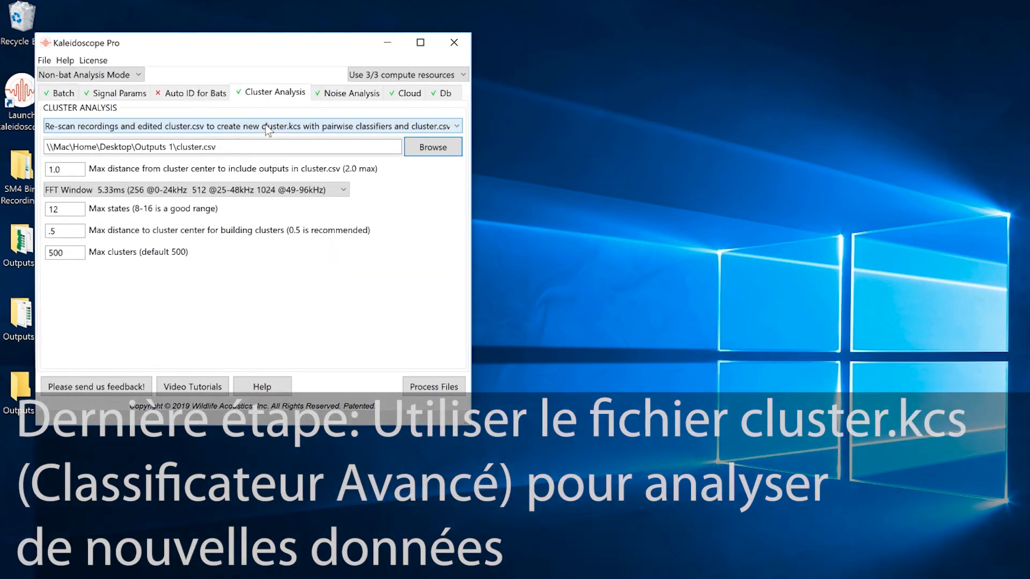
{"action": "left_click", "coordinate": [266, 128]}
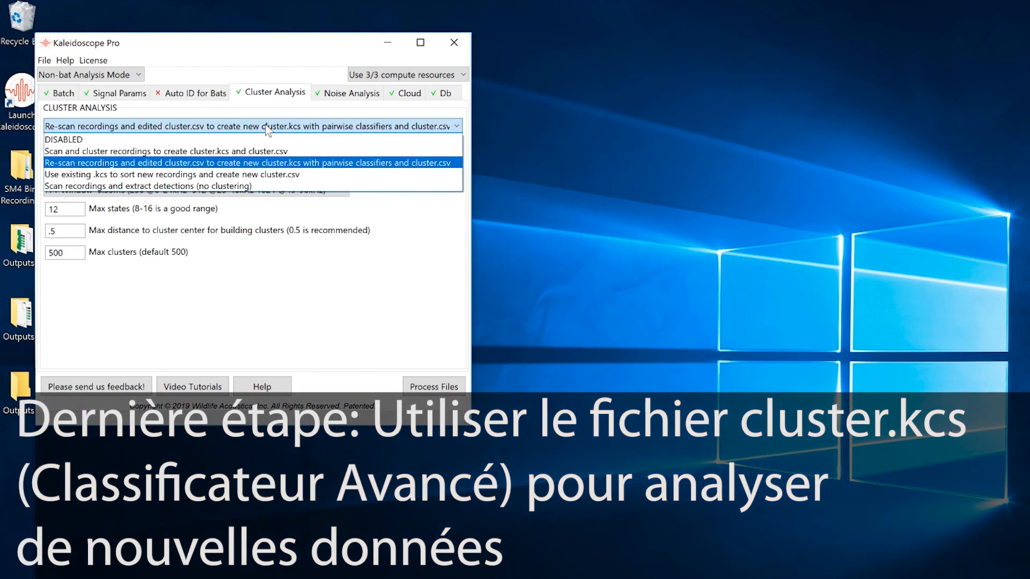
{"action": "left_click", "coordinate": [268, 179]}
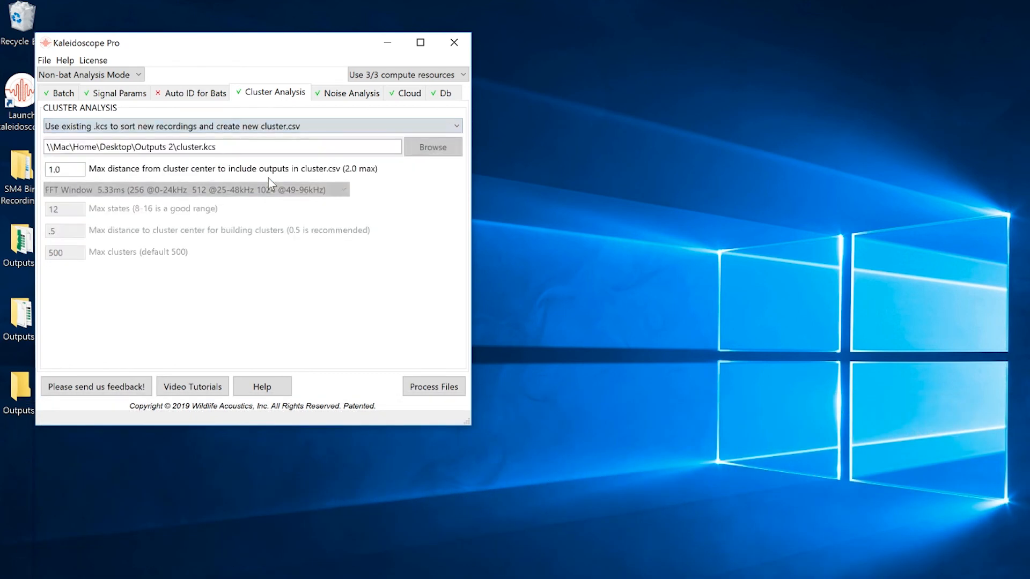
{"action": "left_click", "coordinate": [442, 387]}
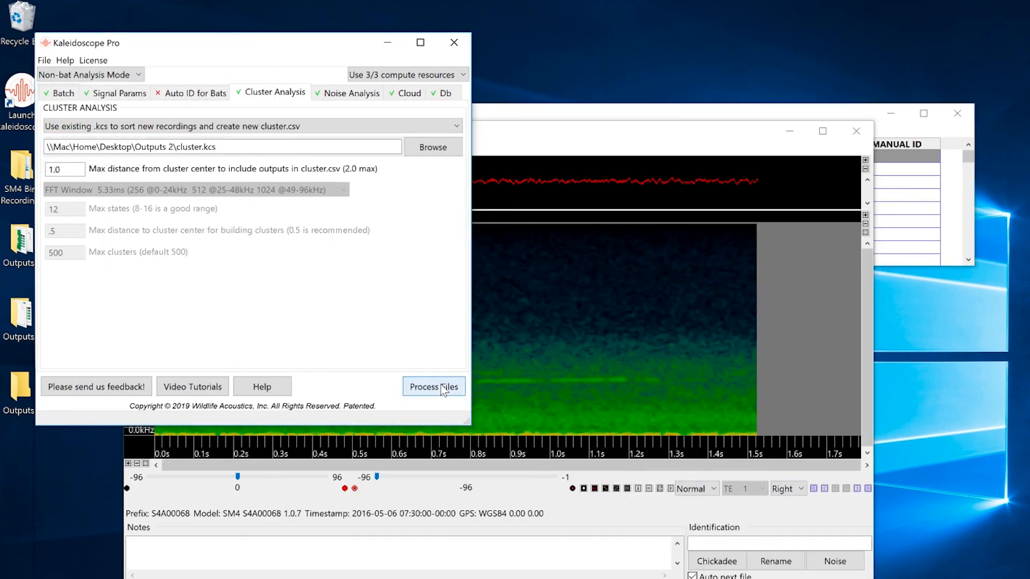
Move the viewer and results windows apart so both can be seen, and review the spectrograms of the detections matched as Chickadee
{"action": "left_click_drag", "start_coordinate": [511, 148], "coordinate": [382, 21]}
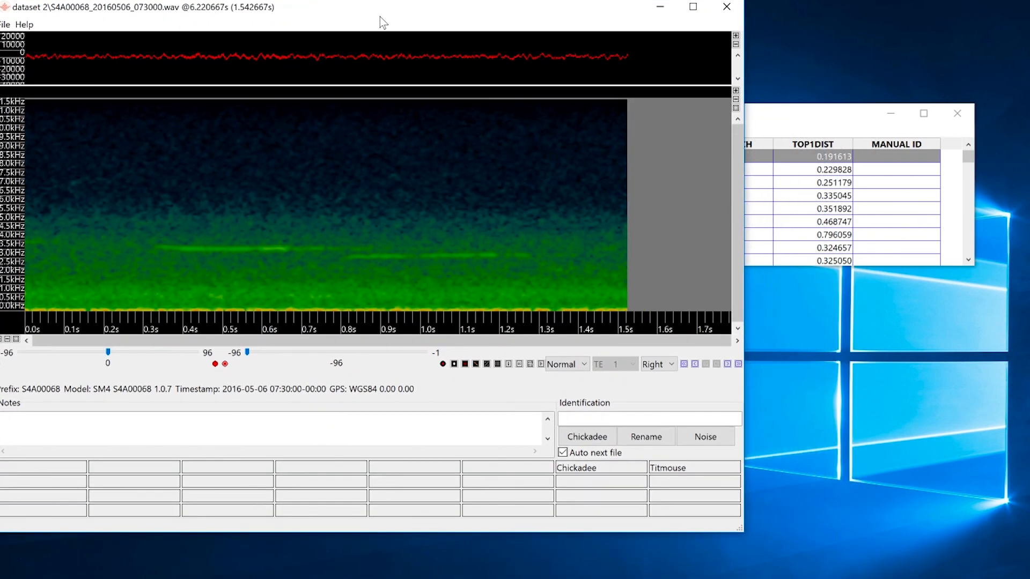
{"action": "left_click_drag", "start_coordinate": [782, 118], "coordinate": [897, 110]}
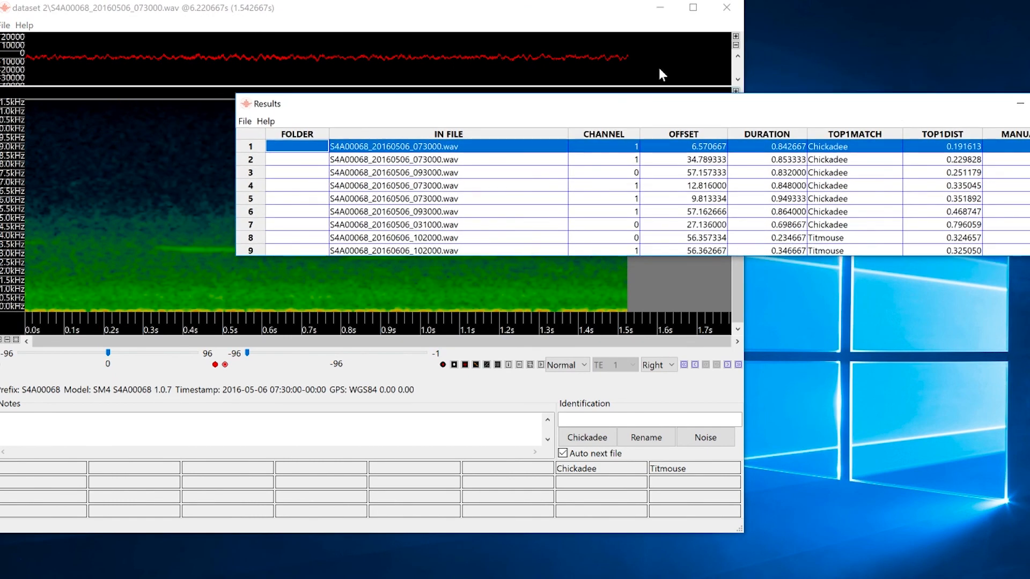
{"action": "left_click", "coordinate": [728, 387]}
{"action": "left_click", "coordinate": [728, 366]}
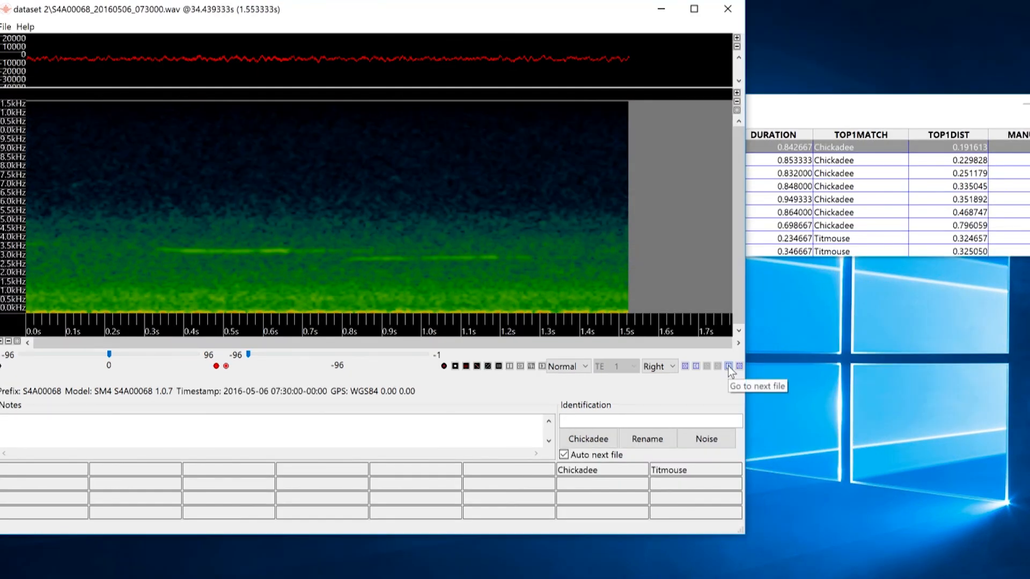
{"action": "left_click", "coordinate": [728, 366]}
{"action": "left_click", "coordinate": [729, 366]}
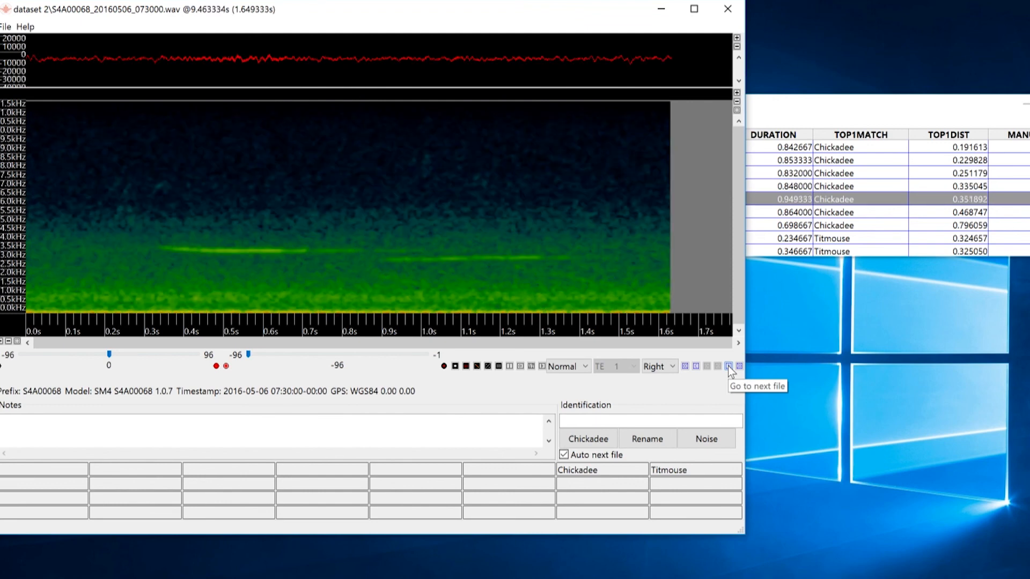
{"action": "left_click", "coordinate": [729, 365]}
{"action": "left_click", "coordinate": [729, 366]}
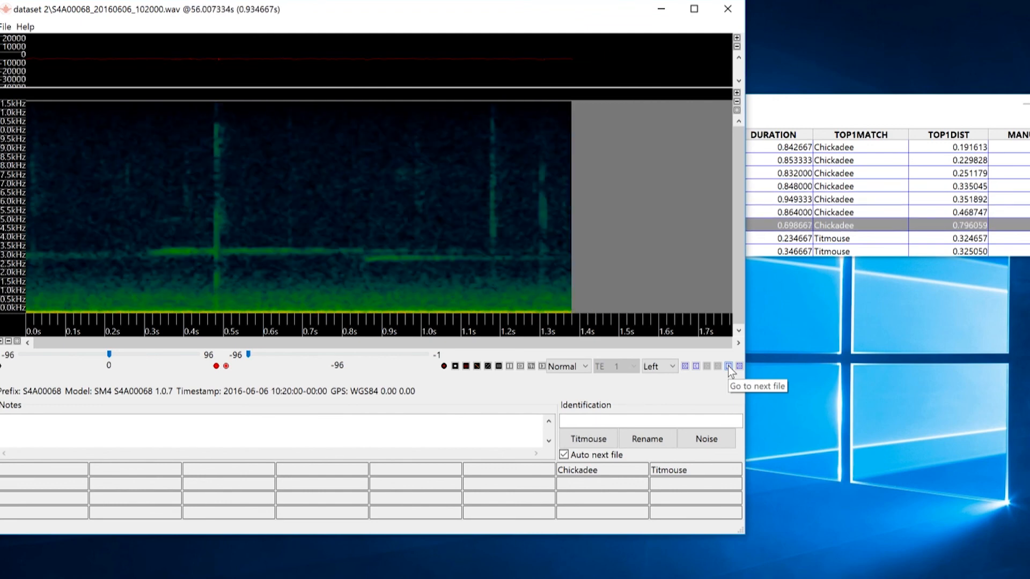
Review the spectrograms of the first nine detections matched as Titmouse, one after another
{"action": "left_click", "coordinate": [729, 366]}
{"action": "left_click", "coordinate": [728, 366]}
{"action": "left_click", "coordinate": [728, 366]}
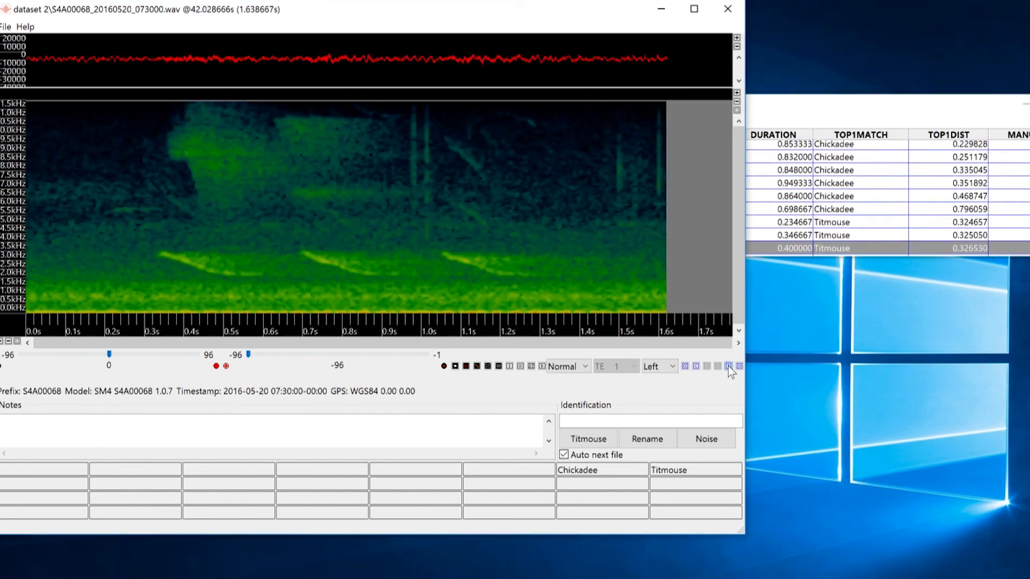
{"action": "left_click", "coordinate": [728, 366]}
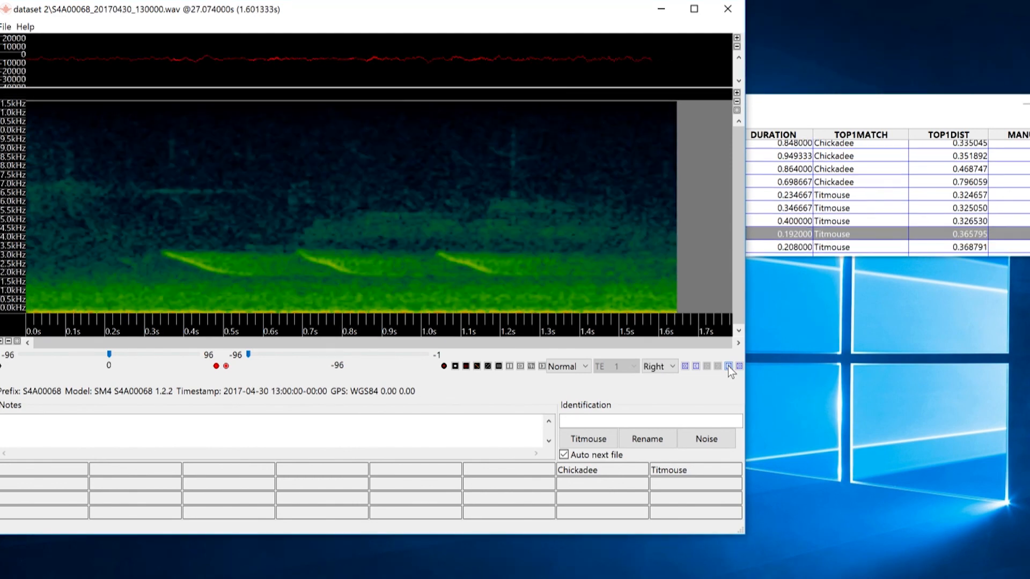
{"action": "left_click", "coordinate": [728, 365]}
{"action": "left_click", "coordinate": [729, 366]}
{"action": "left_click", "coordinate": [729, 365]}
{"action": "left_click", "coordinate": [729, 366]}
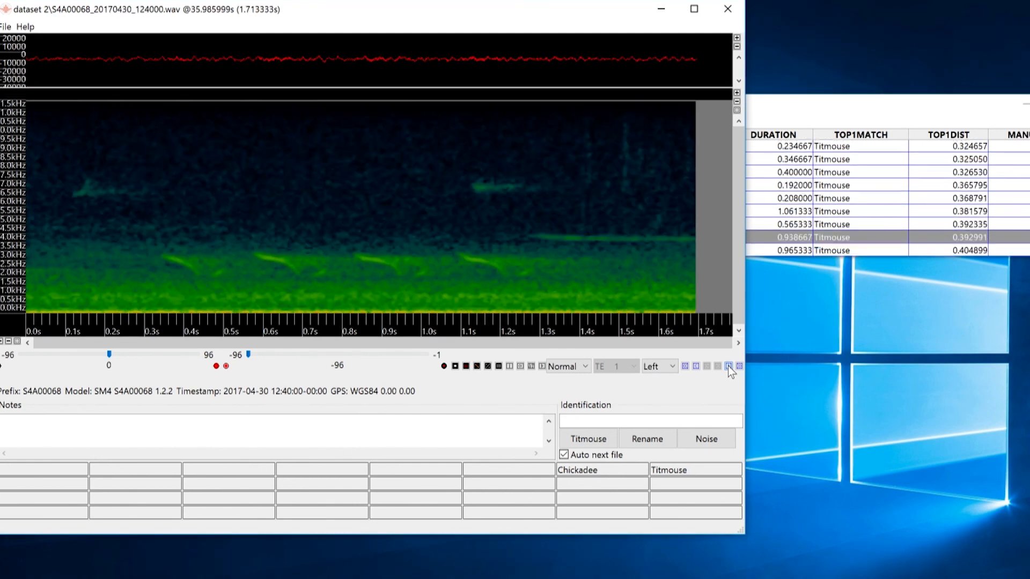
{"action": "left_click", "coordinate": [728, 366]}
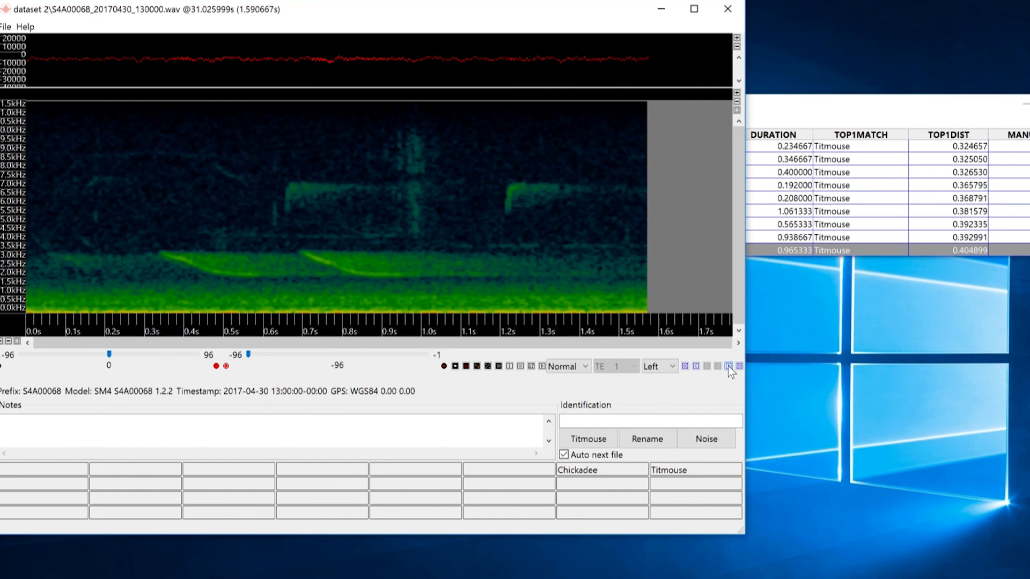
Skip ahead cluster by cluster to the first detection in cluster.04
{"action": "left_click", "coordinate": [740, 366]}
{"action": "left_click", "coordinate": [741, 366]}
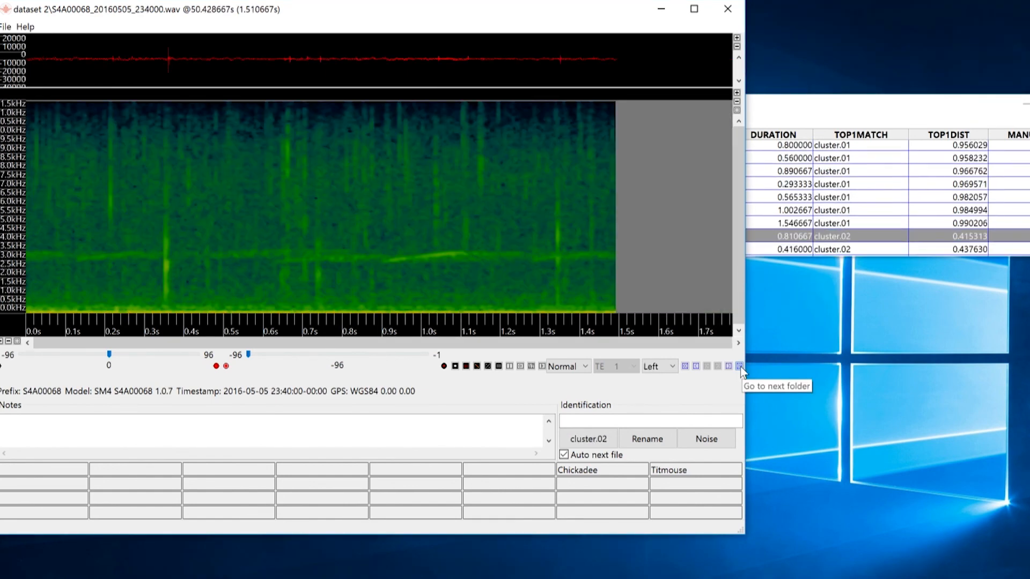
{"action": "left_click", "coordinate": [741, 366]}
{"action": "left_click", "coordinate": [741, 366]}
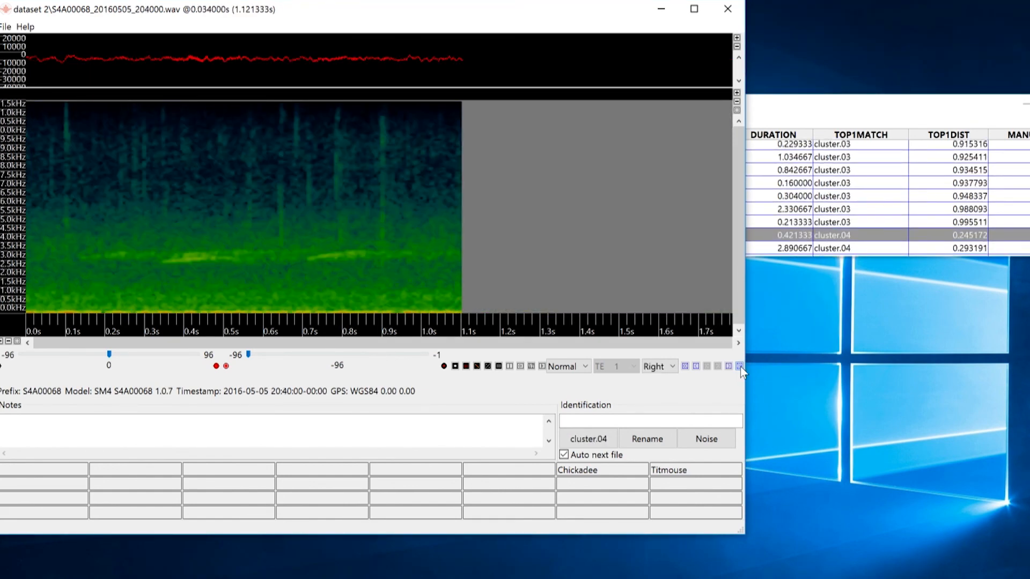